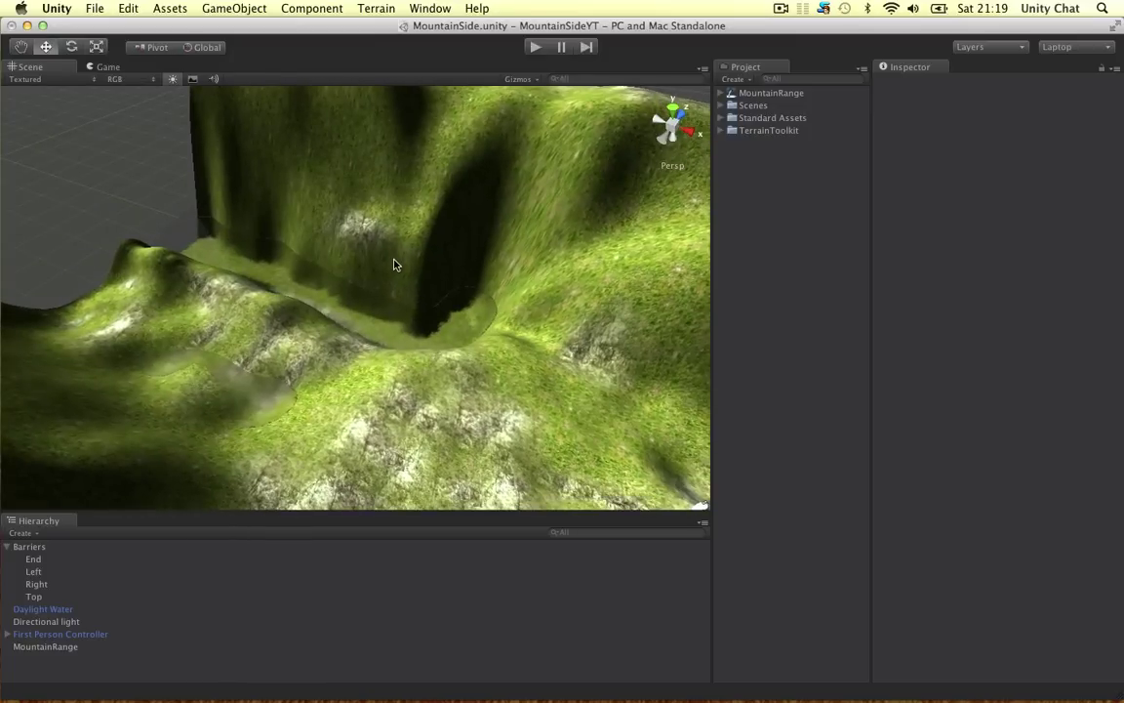
Show the mountain terrain from directly above with the long river in frame and capture a screenshot of it
mouse_move(490, 329)
right_mouse_down()
mouse_move(383, 304)
mouse_move(362, 312)
mouse_move(395, 314)
mouse_move(493, 242)
mouse_move(496, 258)
mouse_move(478, 284)
mouse_move(471, 256)
mouse_move(466, 291)
mouse_move(441, 289)
mouse_move(439, 304)
mouse_move(372, 289)
mouse_move(357, 336)
mouse_move(388, 361)
right_mouse_up()
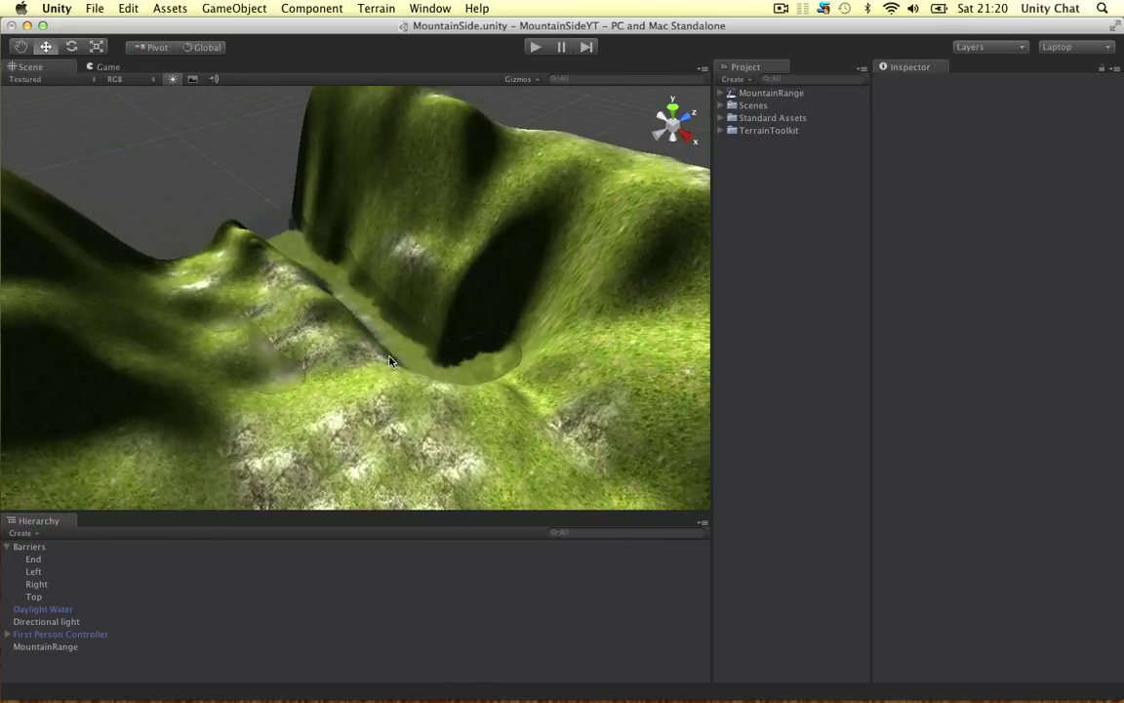
right_click_drag(295, 308, 313, 289)
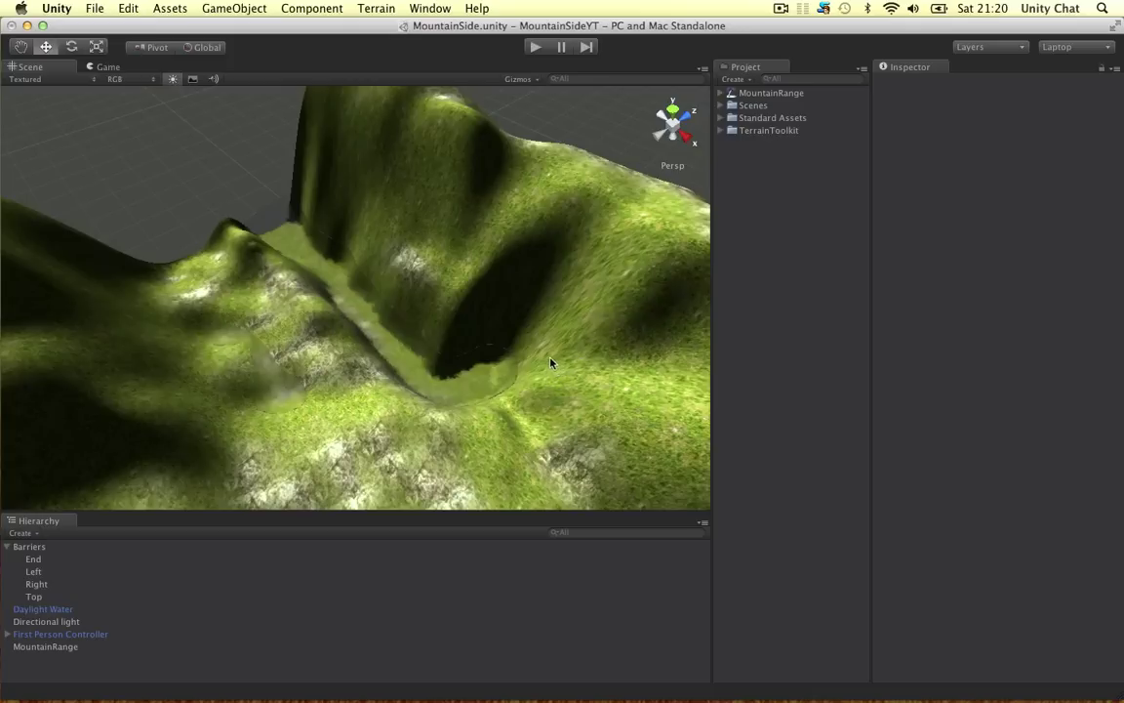
left_click_drag(552, 365, 559, 334, "alt")
right_click_drag(520, 343, 492, 348)
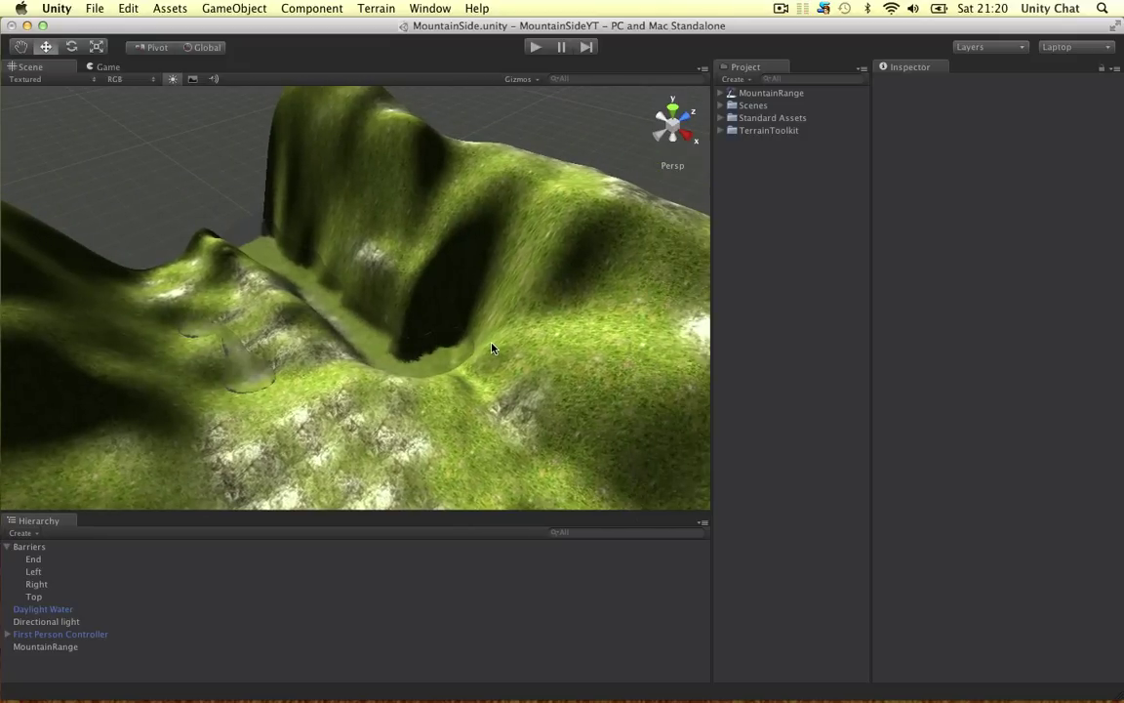
right_click_drag(334, 308, 355, 333)
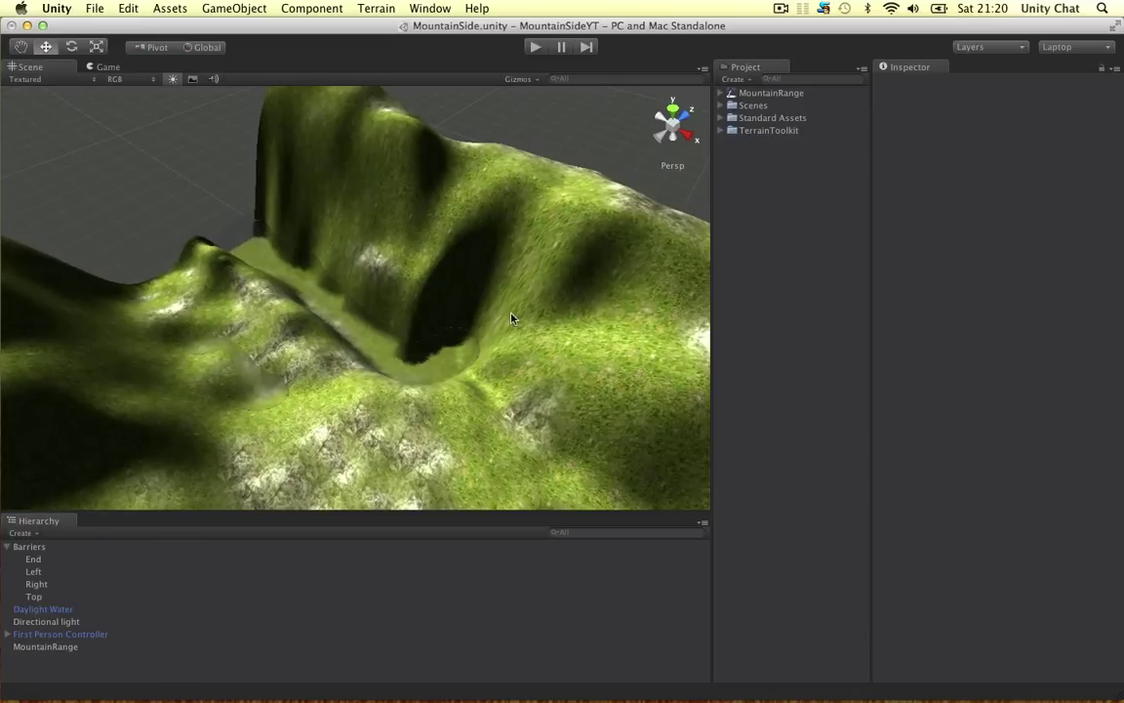
left_click(677, 111)
right_click_drag(512, 312, 387, 398)
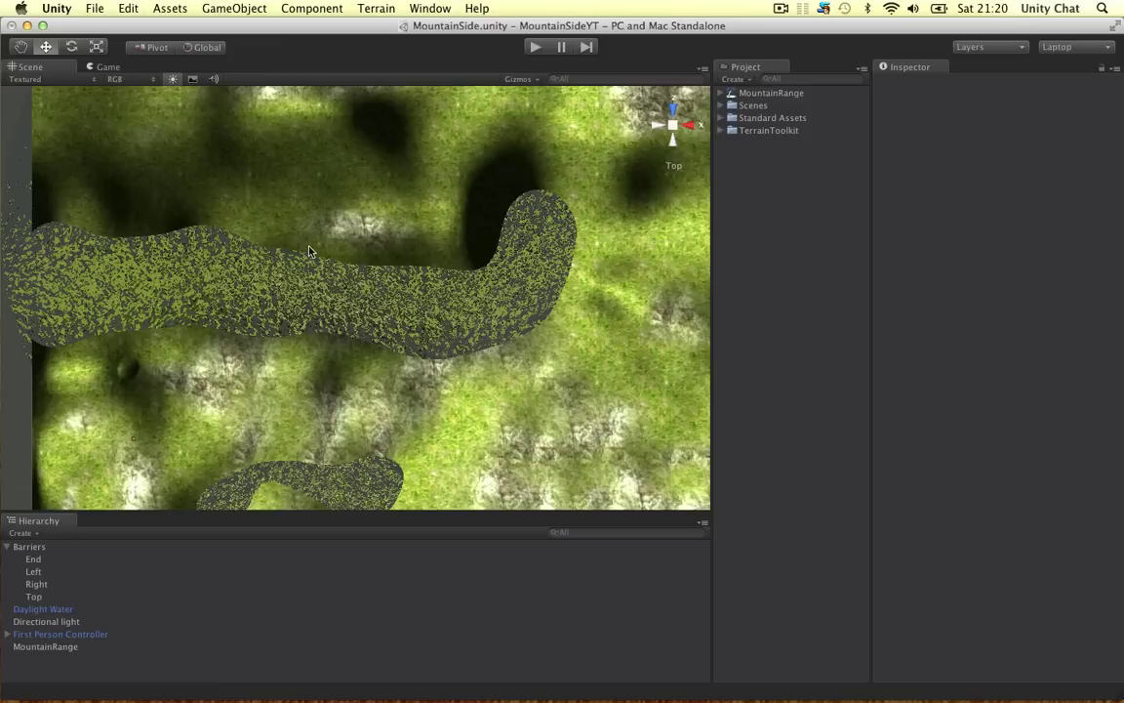
Switch to Maya and import Screen Shot 2012-08-11 at 21.20.37.png from the Desktop as an image plane in the top view
key("ctrl+Right")
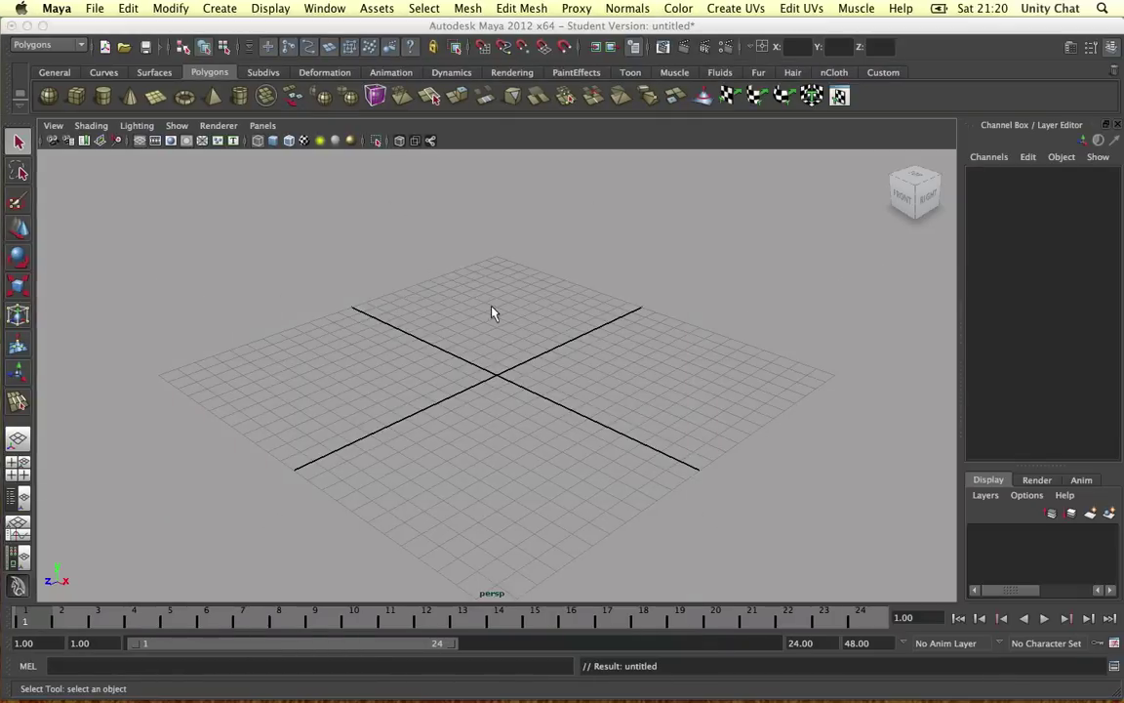
key("space")
key("space")
left_click(53, 125)
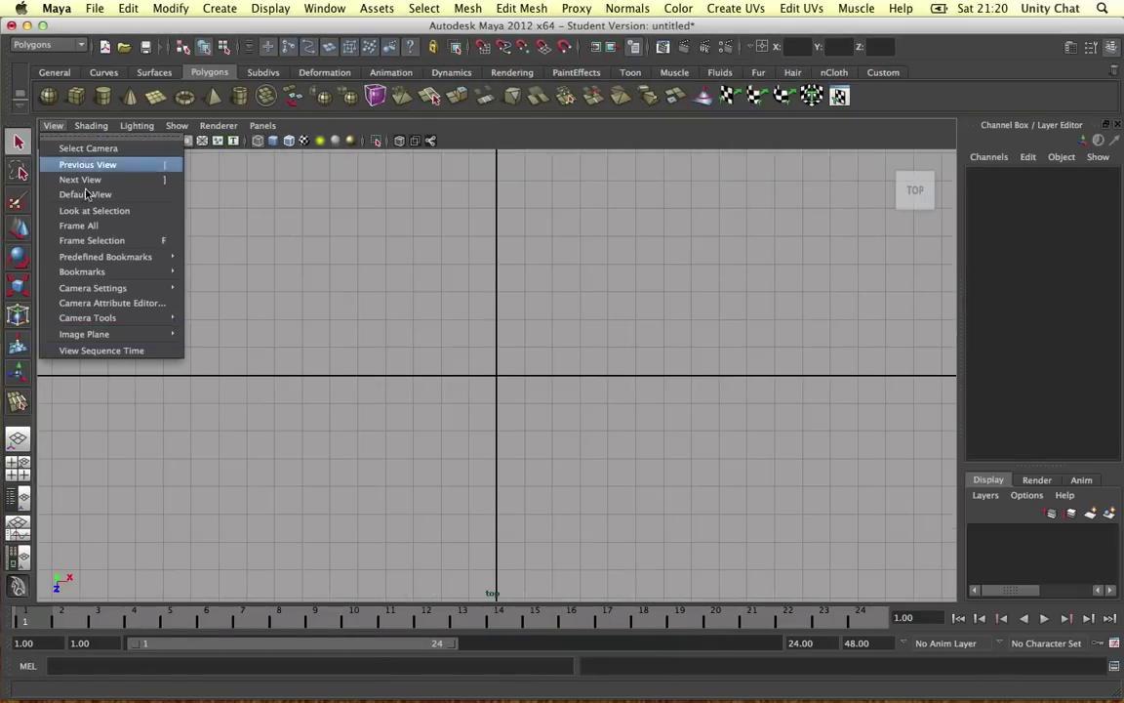
mouse_move(101, 336)
left_click(236, 342)
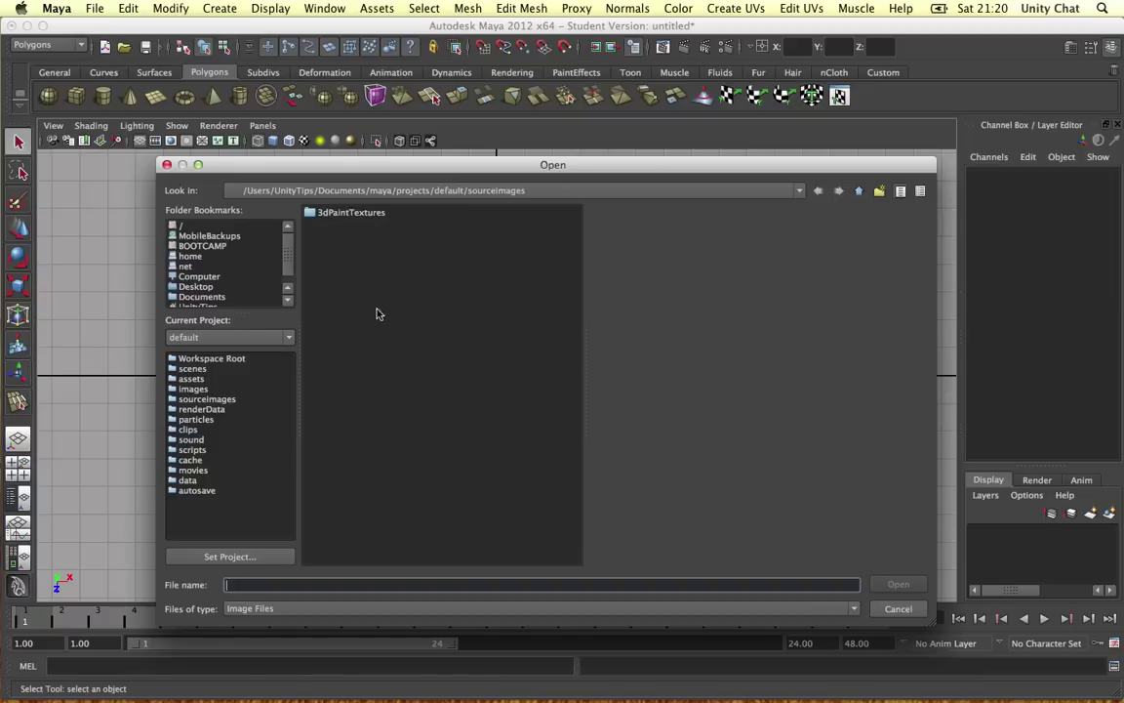
left_click(198, 287)
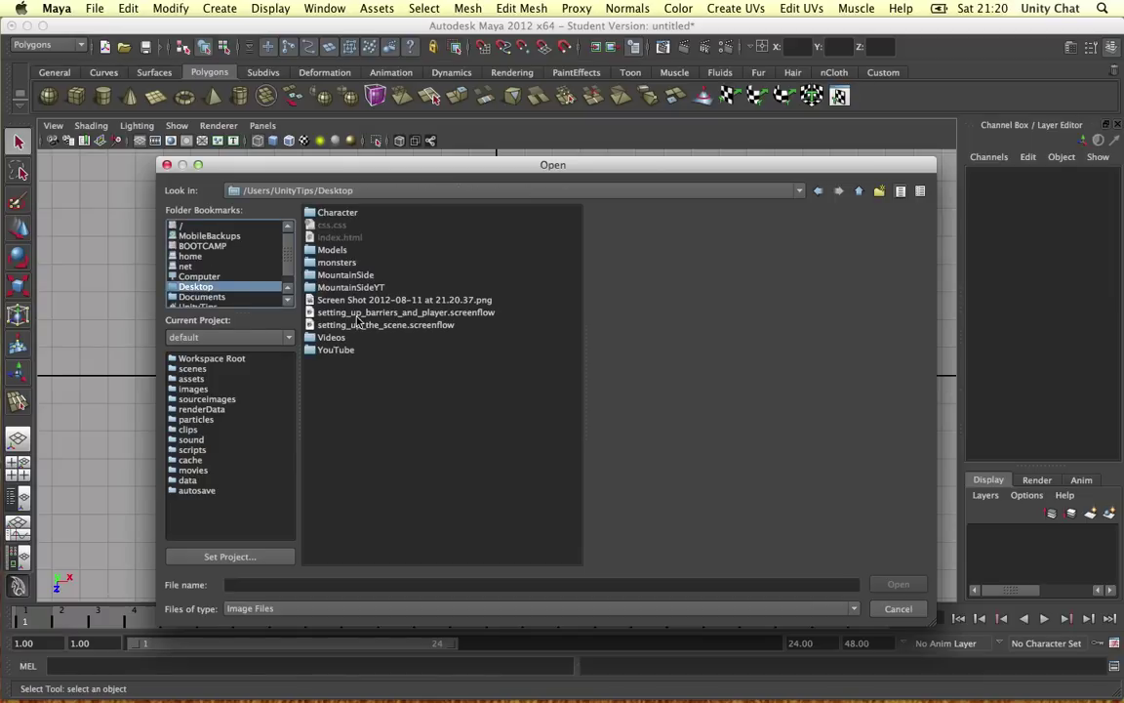
double_click(327, 274)
scroll(466, 330, "down", 4)
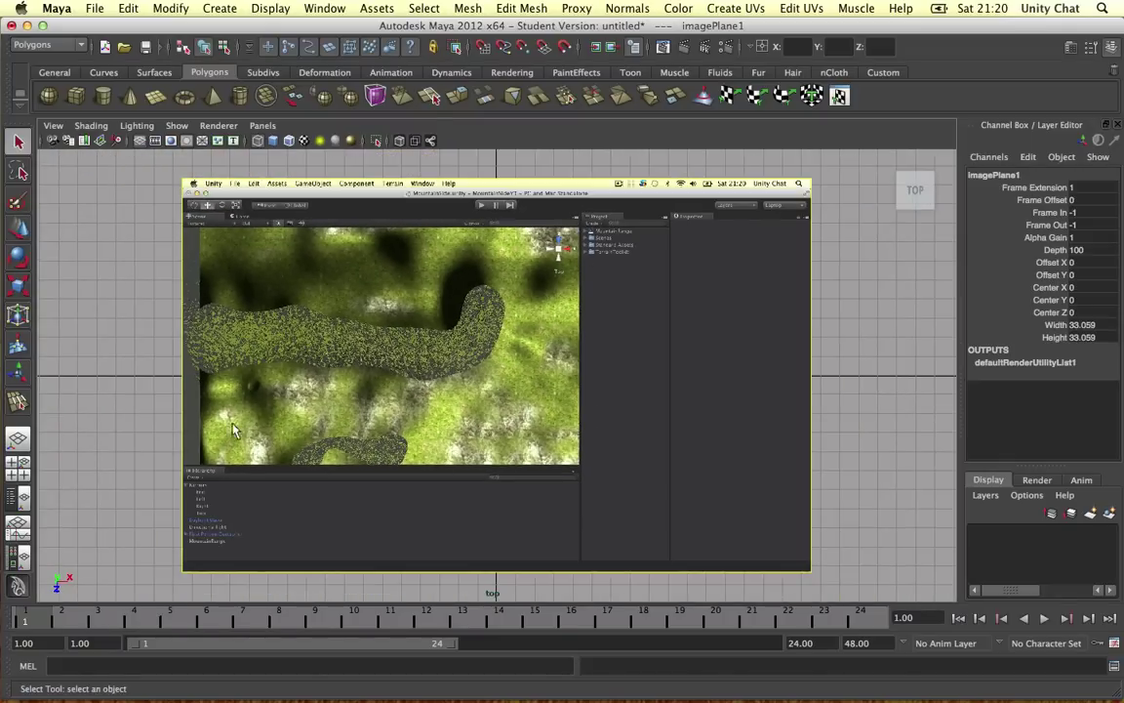
scroll(436, 341, "up", 8)
middle_click_drag(436, 343, 575, 363, "alt")
scroll(452, 359, "up", 3)
scroll(585, 370, "down", 5)
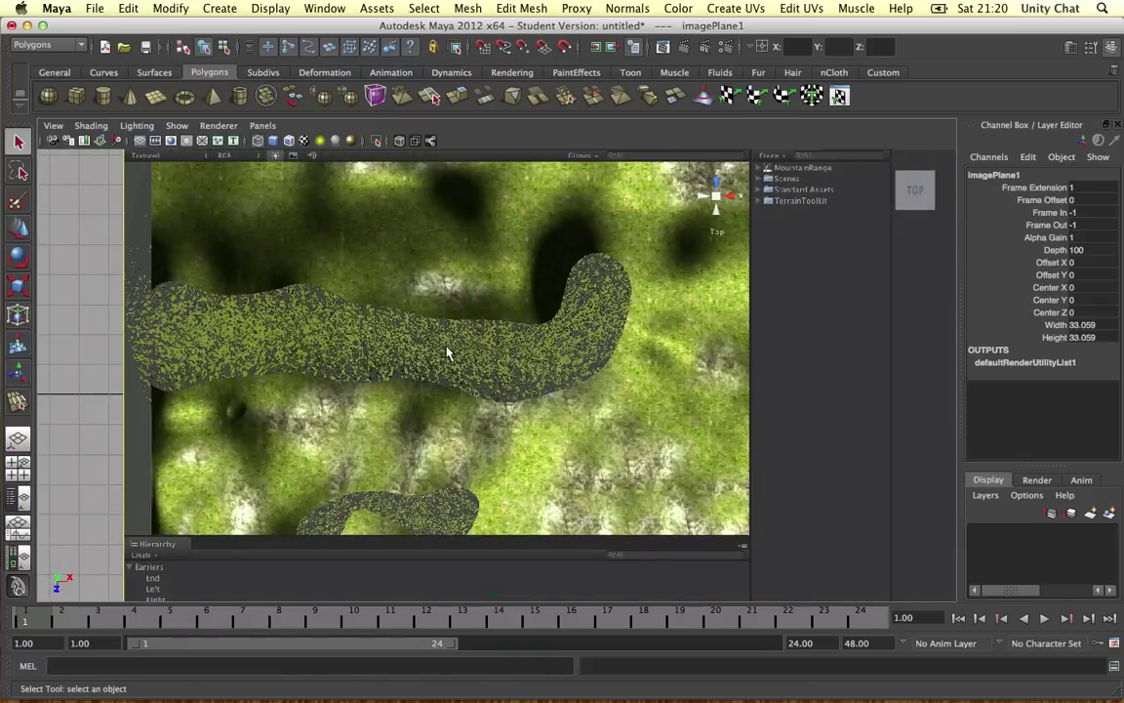
In the perspective view, create a tall, thin polygon cube at the start of the long river's near bank and display it smooth shaded
key("space")
key("space")
scroll(544, 362, "up", 8)
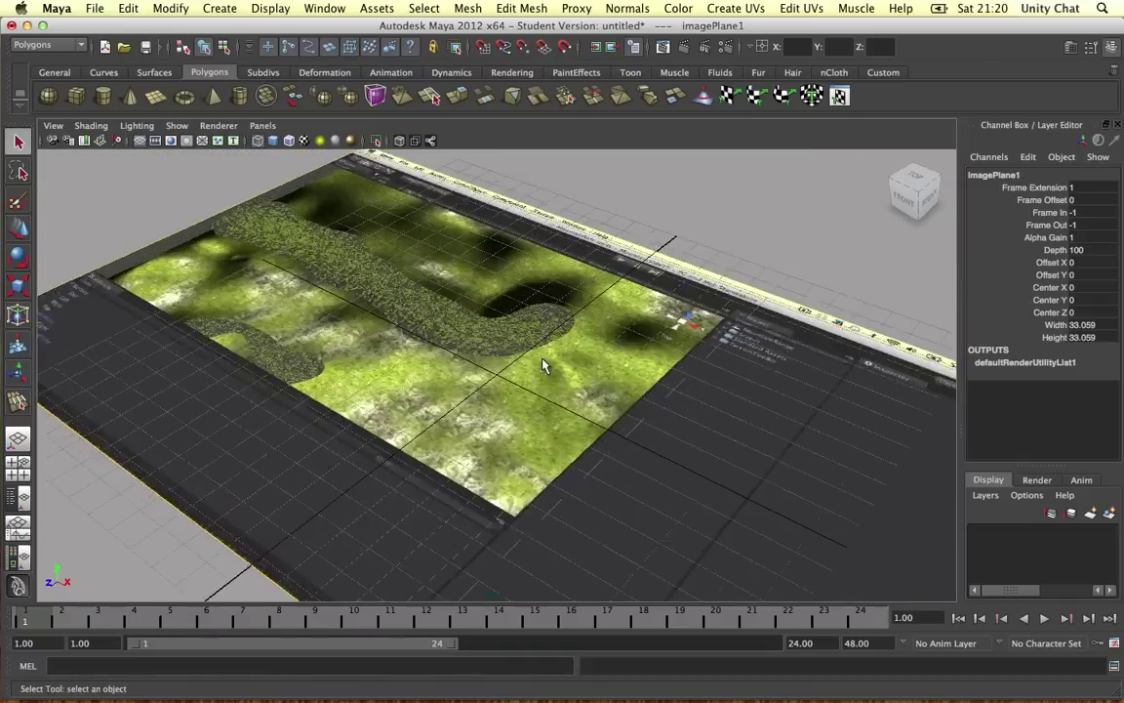
middle_click_drag(543, 322, 674, 402, "alt")
scroll(546, 392, "down", 8)
scroll(508, 366, "up", 6)
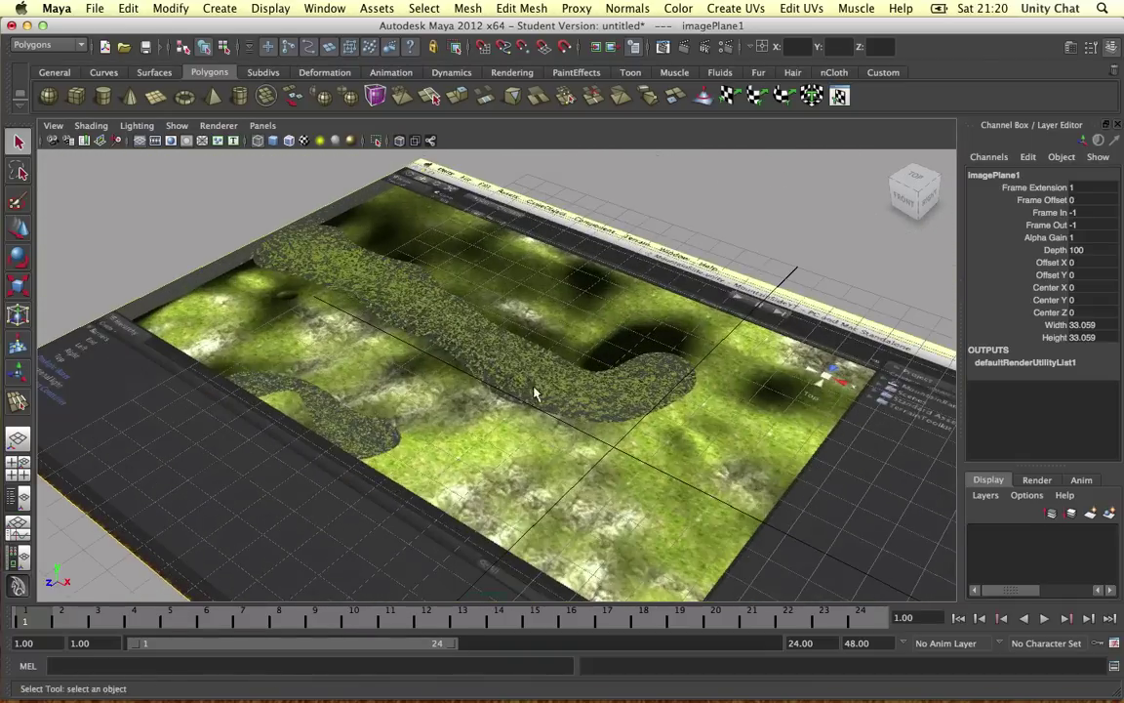
middle_click_drag(420, 310, 489, 371, "alt")
scroll(489, 371, "up", 4)
middle_click_drag(410, 264, 494, 329, "alt")
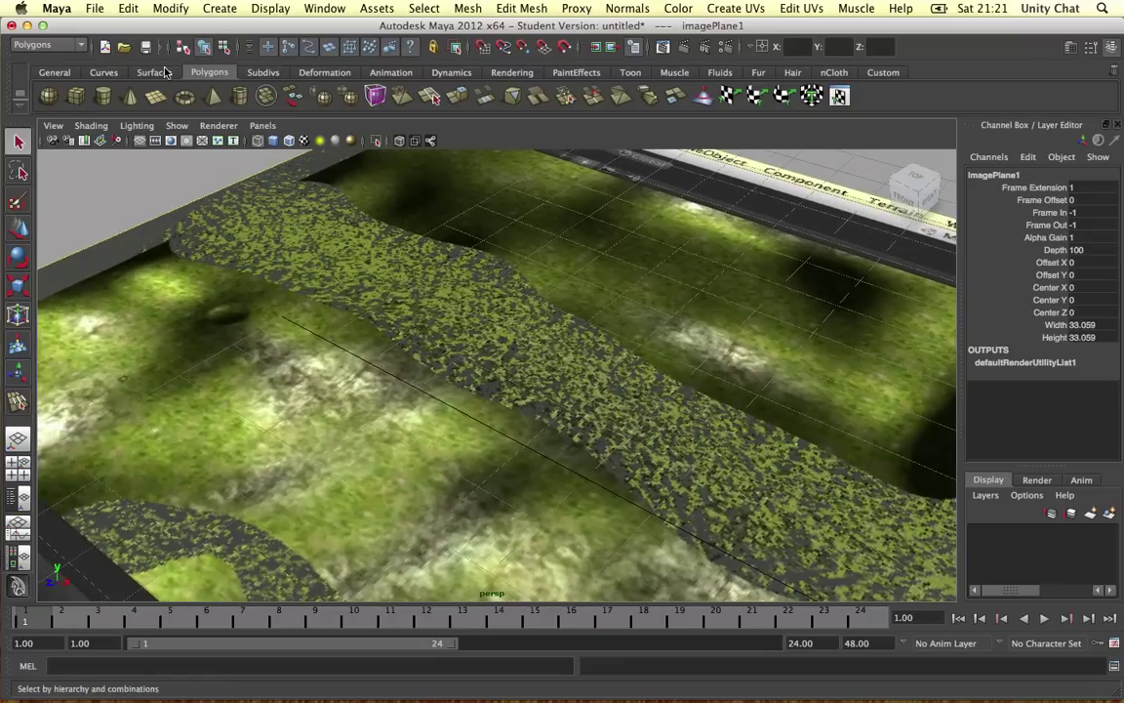
left_click(77, 97)
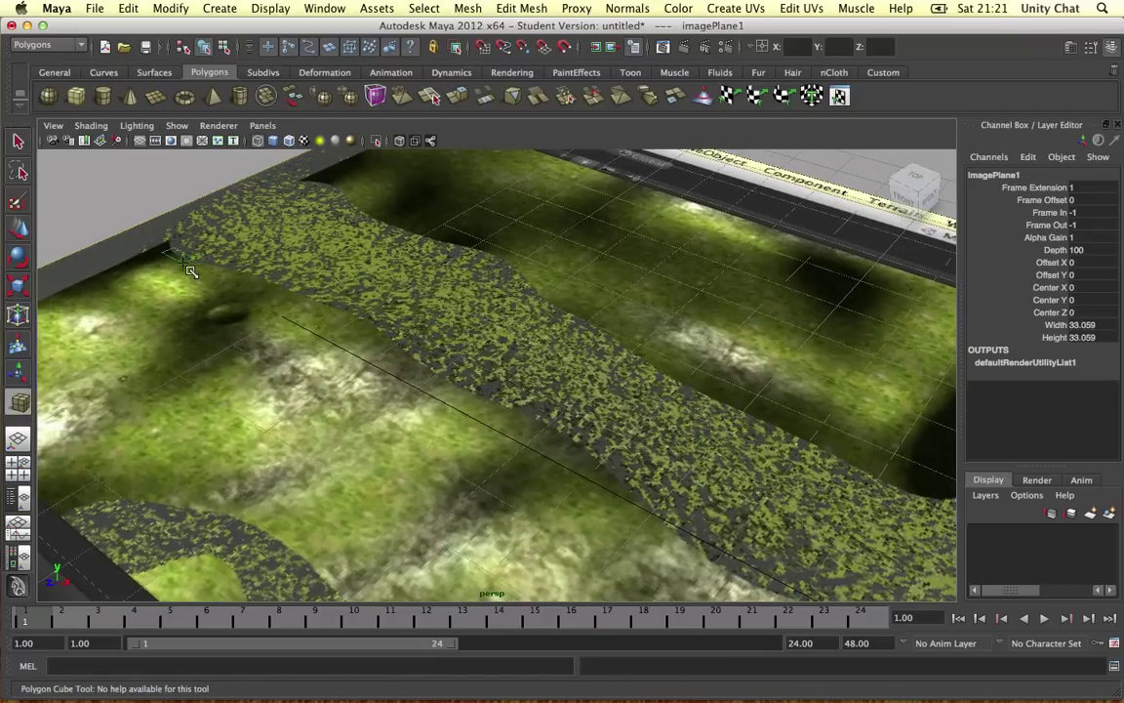
left_click_drag(180, 248, 191, 242)
left_click_drag(174, 114, 174, 116)
middle_click_drag(174, 177, 213, 199, "alt")
left_click(93, 127)
left_click(113, 163)
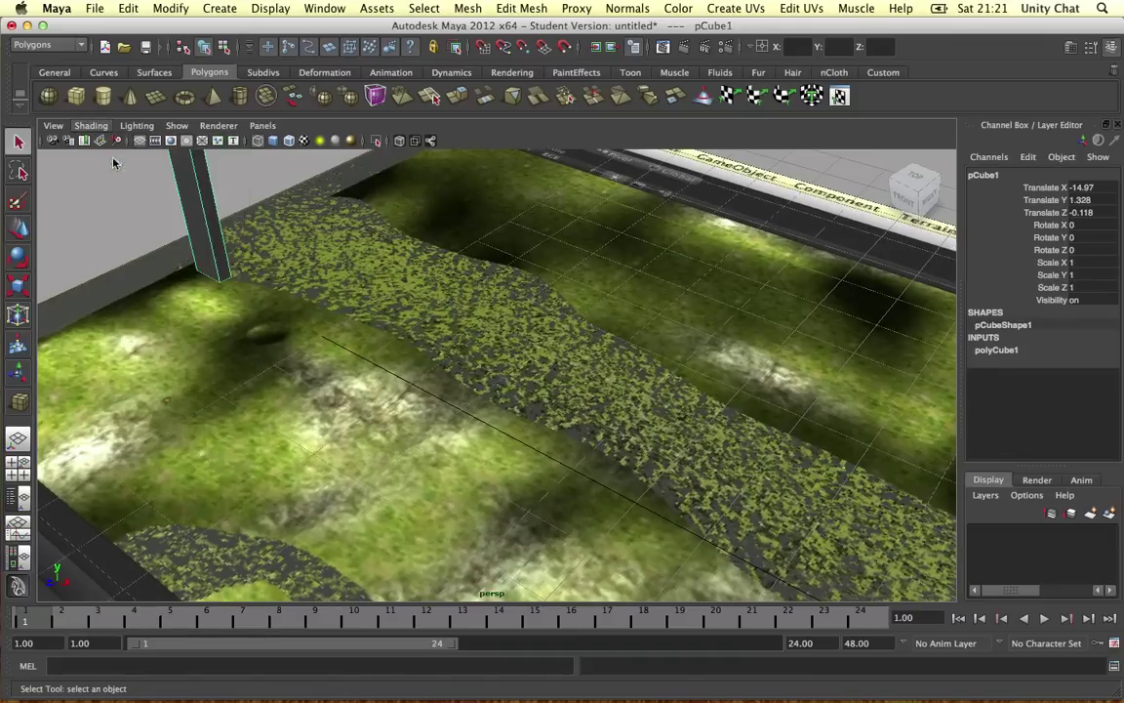
Extrude the cube's narrow face that points along the river by about 1.3 units, and shift it sideways to match the bank
right_click_drag(229, 195, 228, 232)
left_click(207, 202)
left_click_drag(275, 241, 259, 203, "alt")
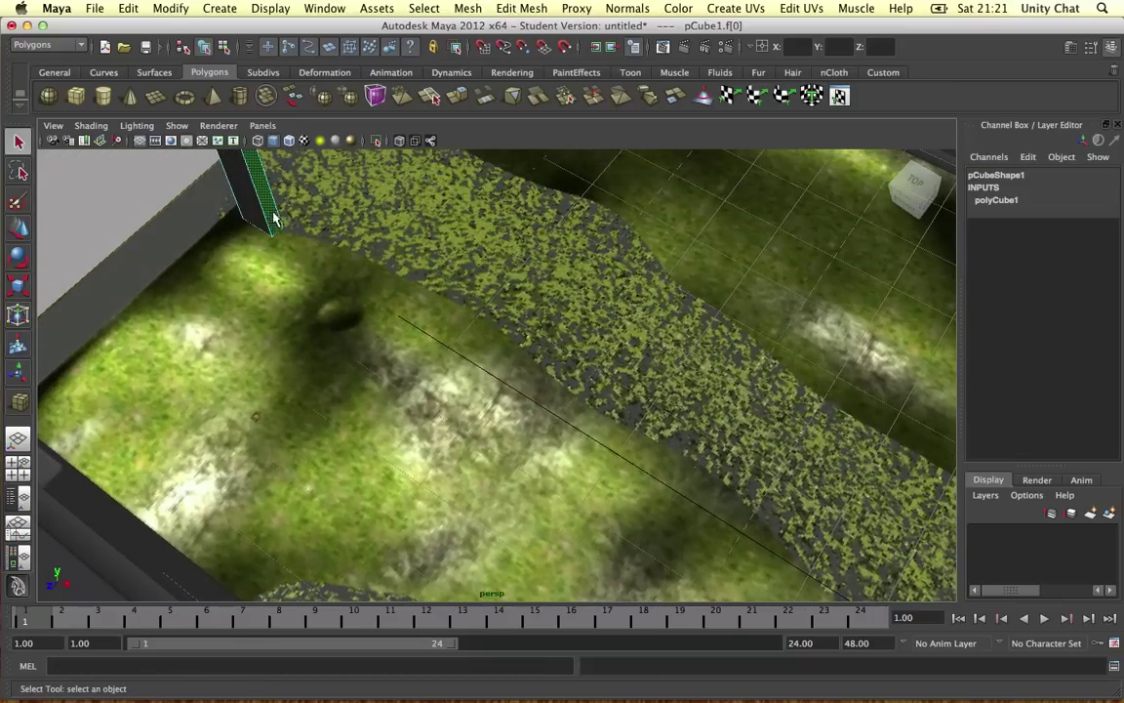
middle_click_drag(252, 275, 281, 364, "alt")
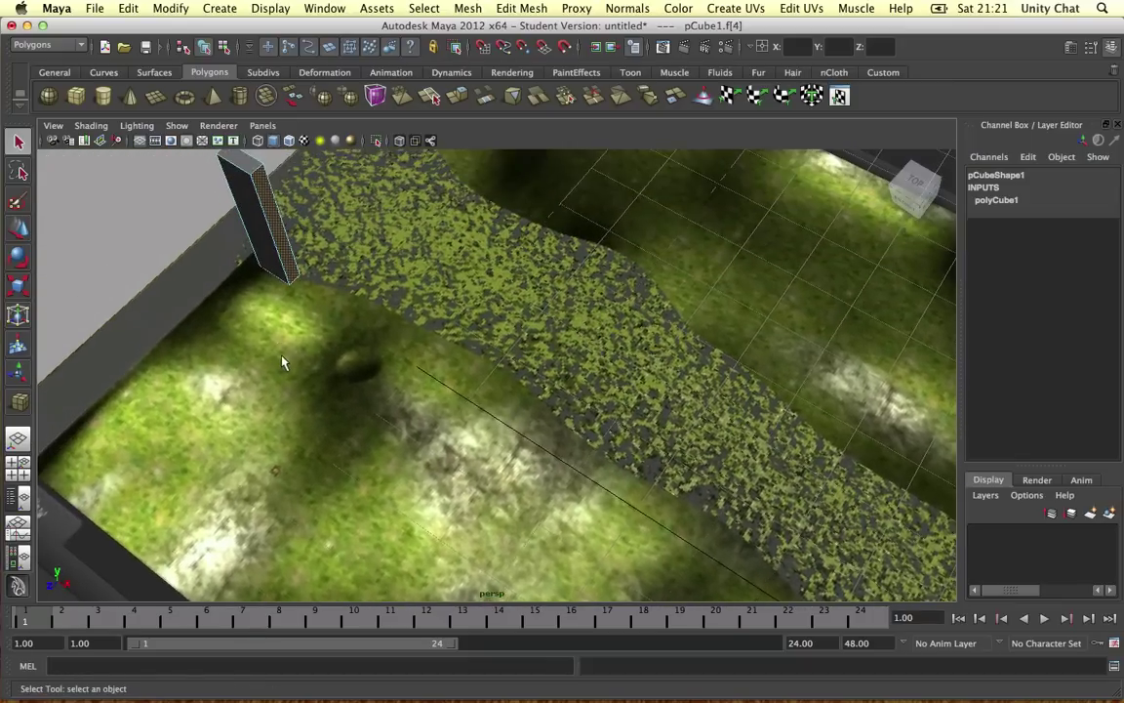
scroll(283, 363, "down", 5)
scroll(395, 307, "up", 2)
key("f")
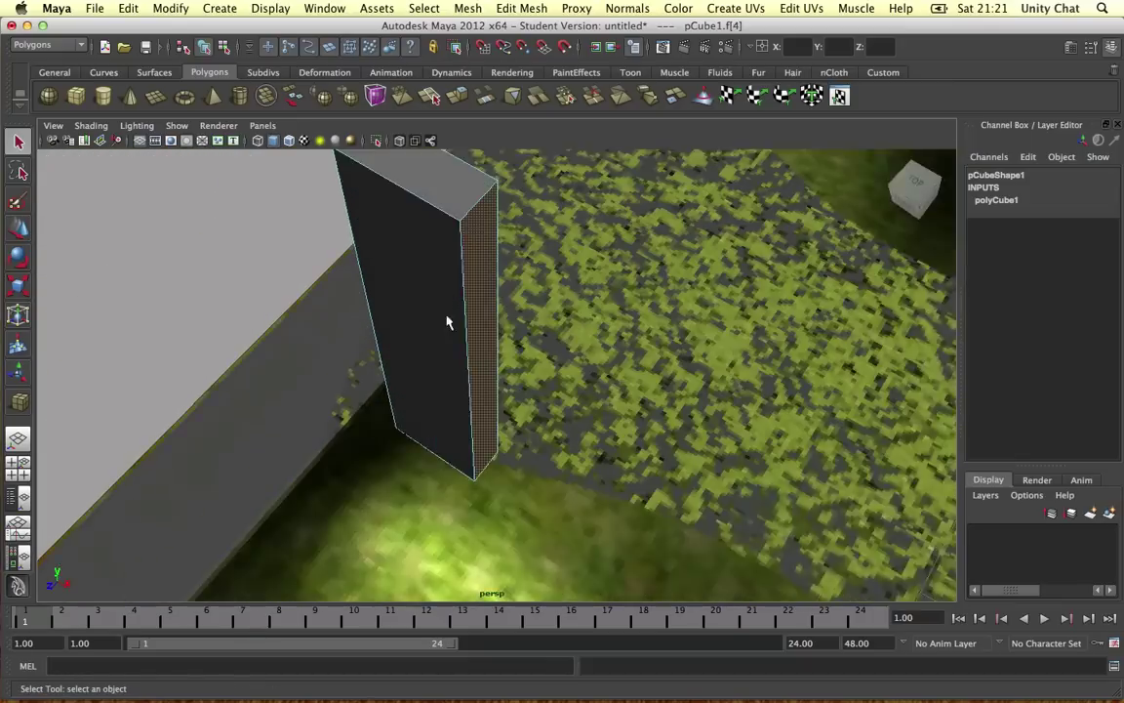
middle_click_drag(570, 334, 439, 310, "alt")
scroll(538, 349, "down", 8)
scroll(537, 349, "down", 5)
left_click_drag(439, 311, 404, 244, "alt")
left_click_drag(457, 290, 545, 299, "alt")
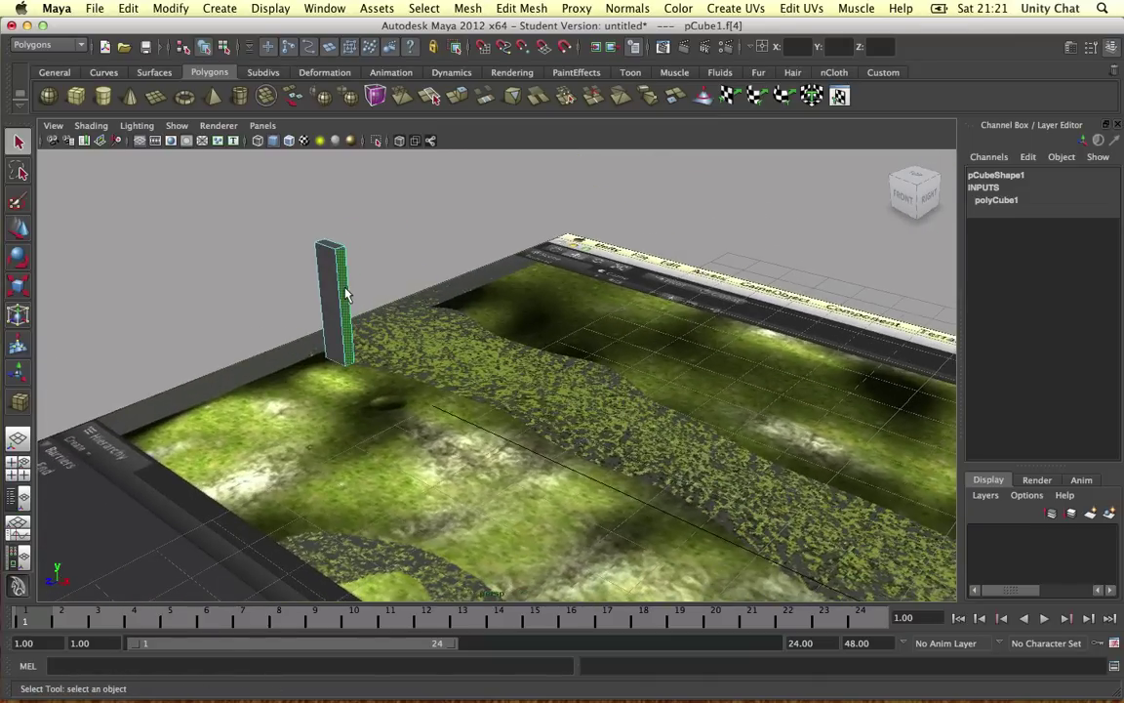
right_click_drag(347, 290, 352, 318, "shift")
left_click_drag(350, 326, 422, 343, "alt")
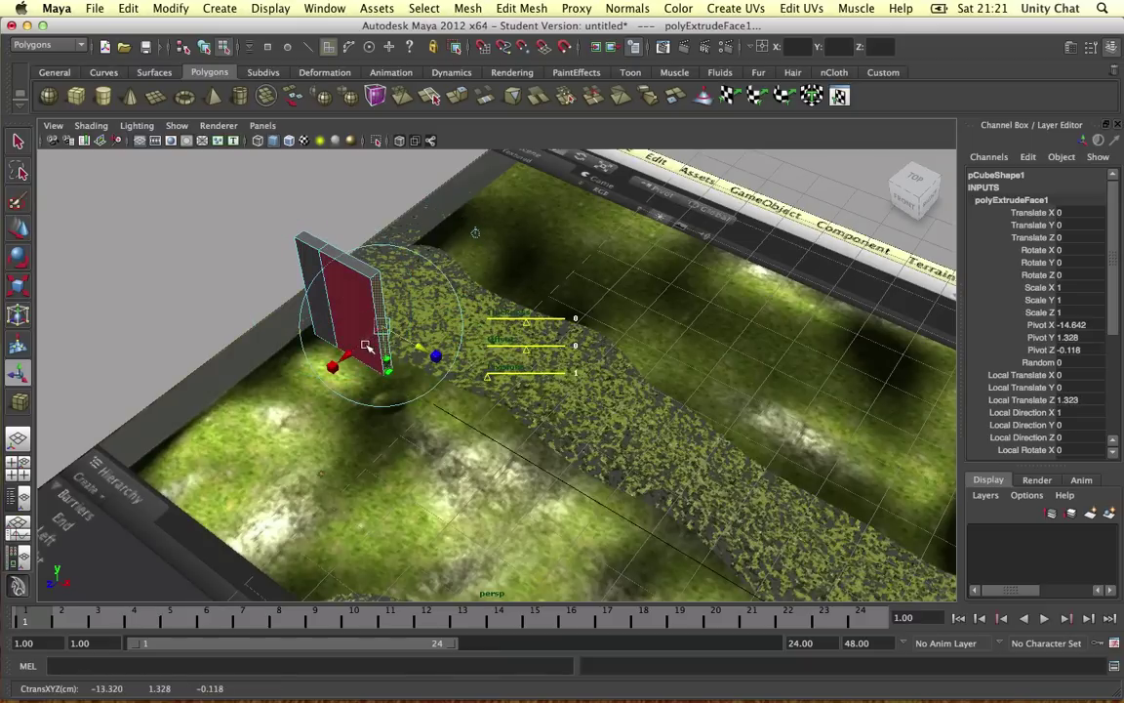
left_click_drag(348, 355, 379, 339)
Extrude the wall's end face four more times along the river's near bank, following its curve
left_click(389, 293)
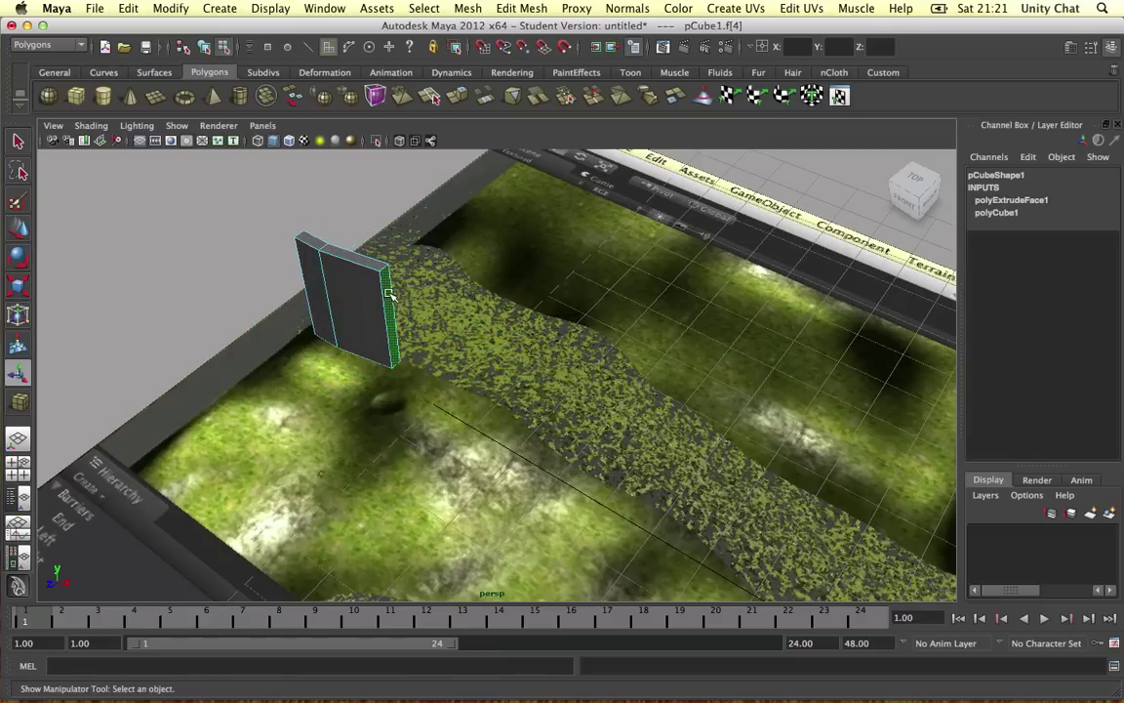
right_click_drag(388, 295, 388, 329, "shift")
left_click_drag(434, 347, 541, 436)
key("g")
key("g")
key("g")
middle_click_drag(635, 445, 491, 367, "alt")
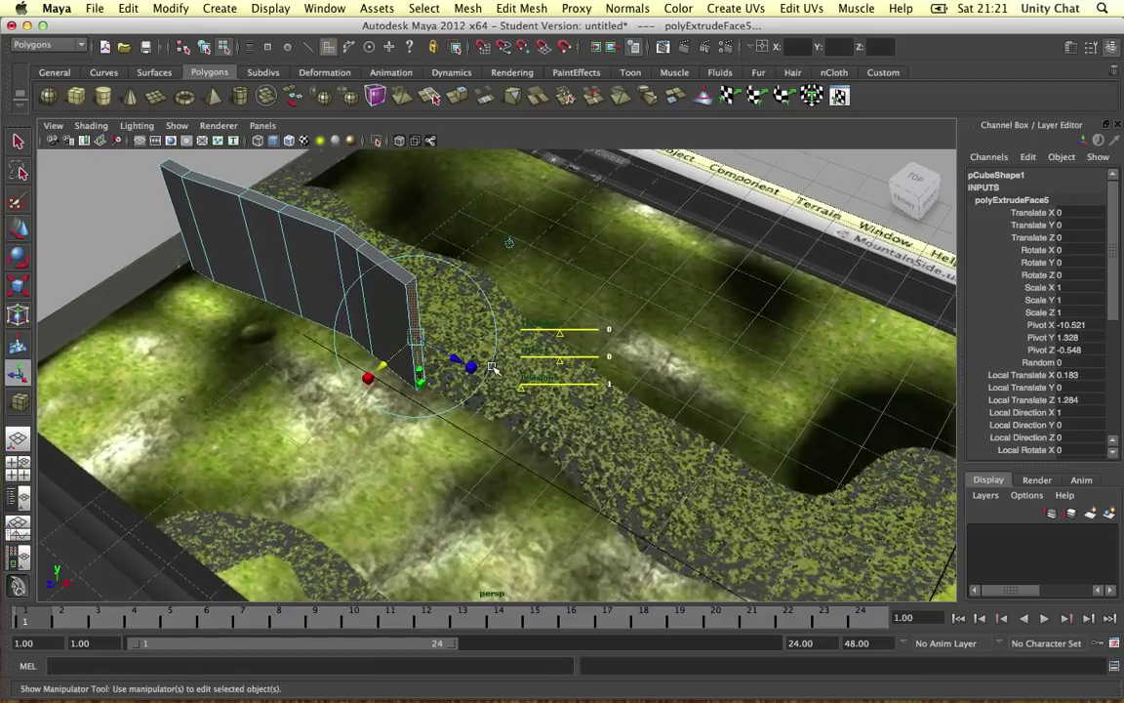
Add two more extruded segments to the wall's end, the second about 1 unit long, and shift the end face sideways onto the bank
key("g")
left_click_drag(455, 361, 551, 415)
key("g")
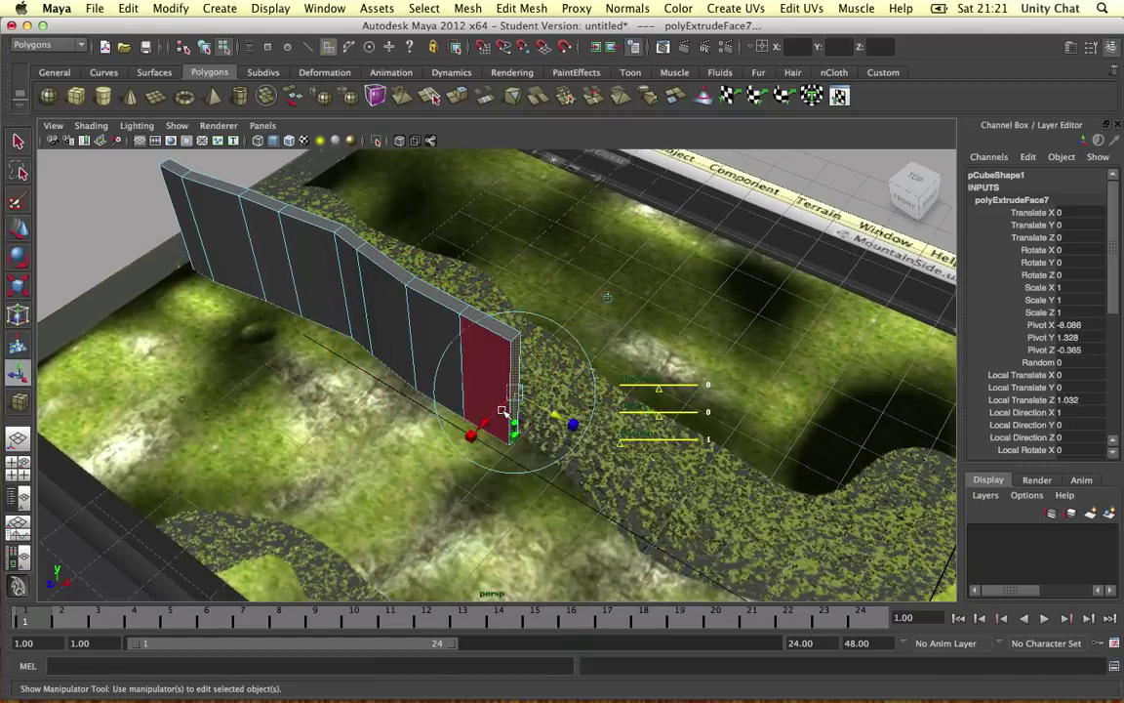
left_click(504, 411)
key("super+z")
left_click_drag(485, 422, 488, 420)
Extrude a short segment of about 0.5 units from the wall's end and rotate its end face towards the bend in the bank
key("g")
left_click_drag(557, 415, 524, 425)
left_click(539, 379)
key("r")
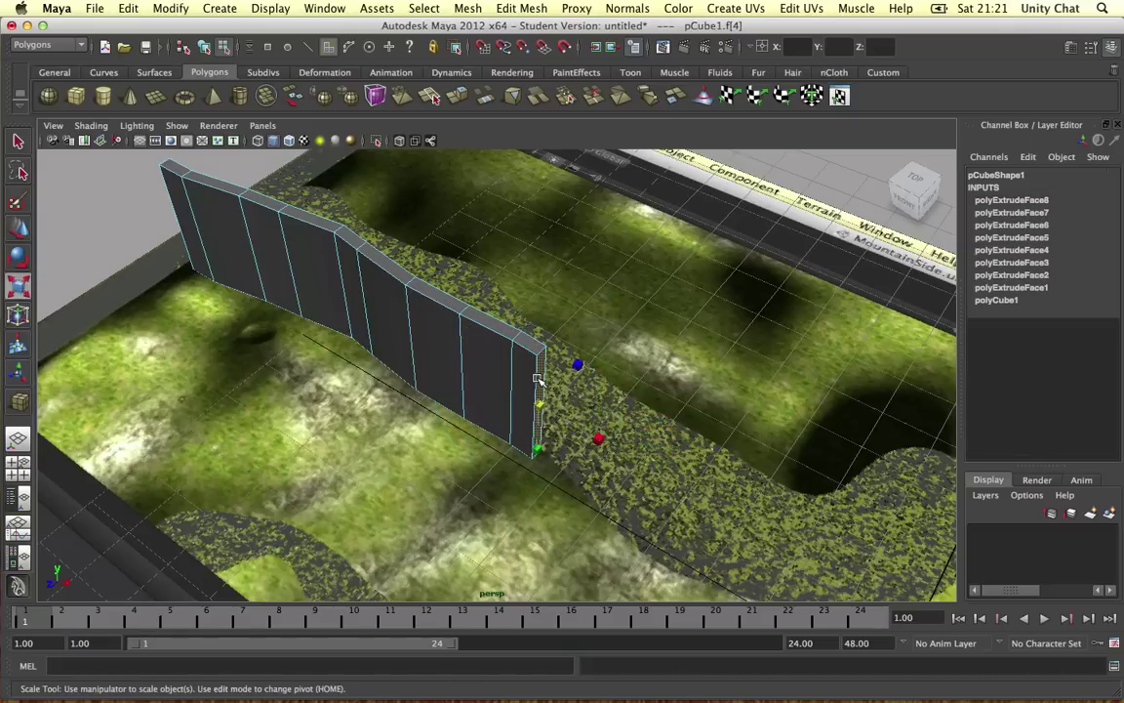
key("e")
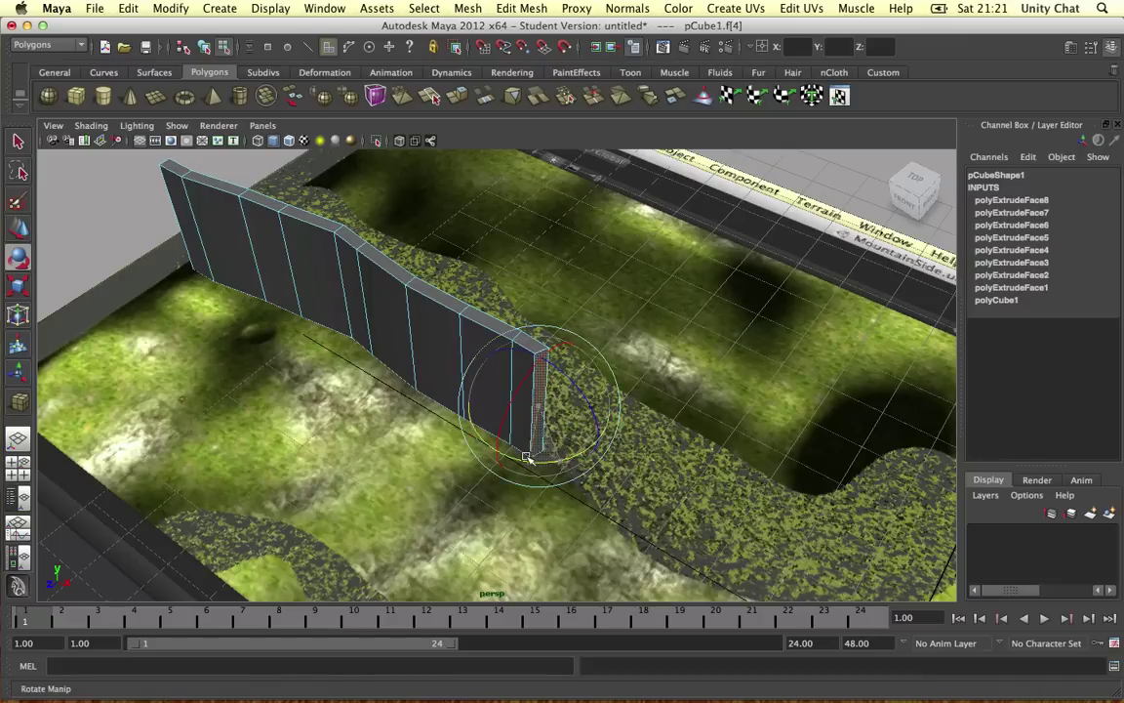
Extrude the rotated end face by about 1.2 and then 0.9 units along the bank, adjusting the end face sideways
key("g")
left_click_drag(564, 446, 607, 448)
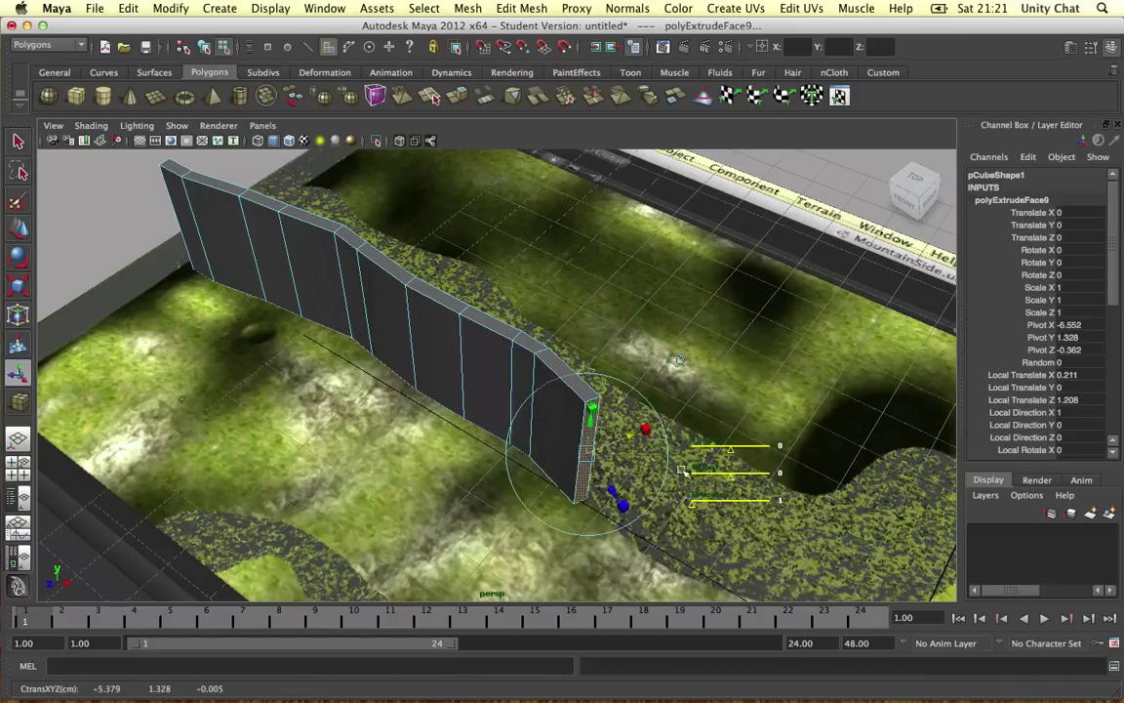
middle_click_drag(715, 499, 534, 414, "alt")
key("g")
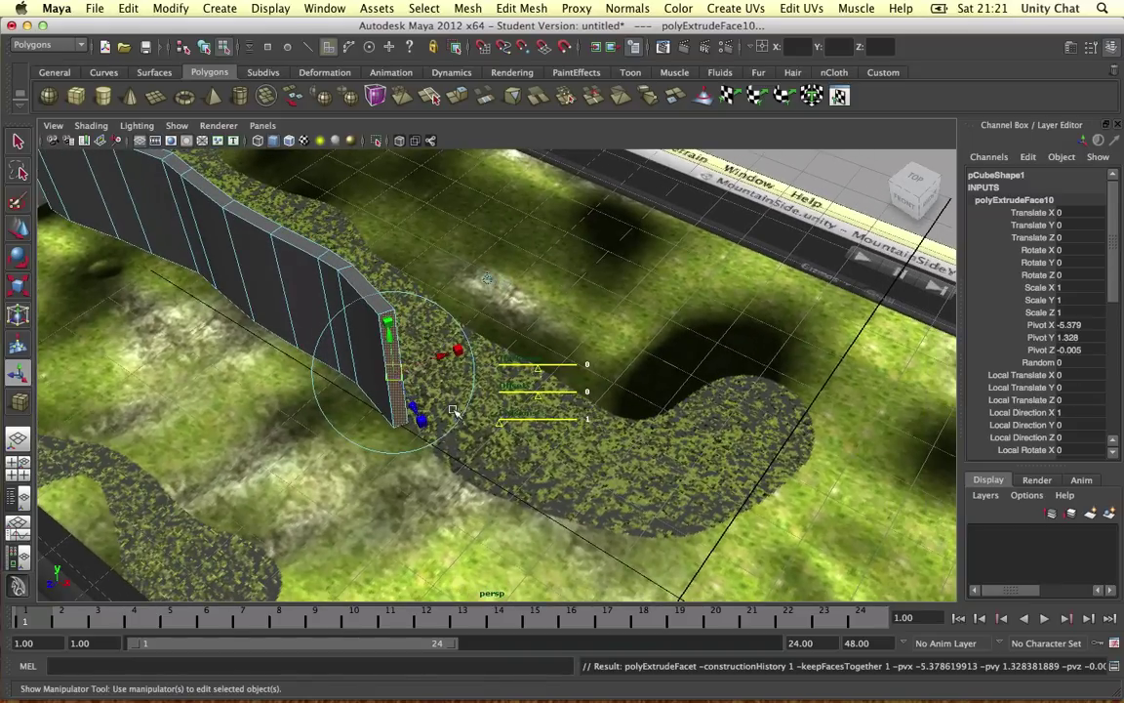
left_click_drag(417, 404, 436, 446)
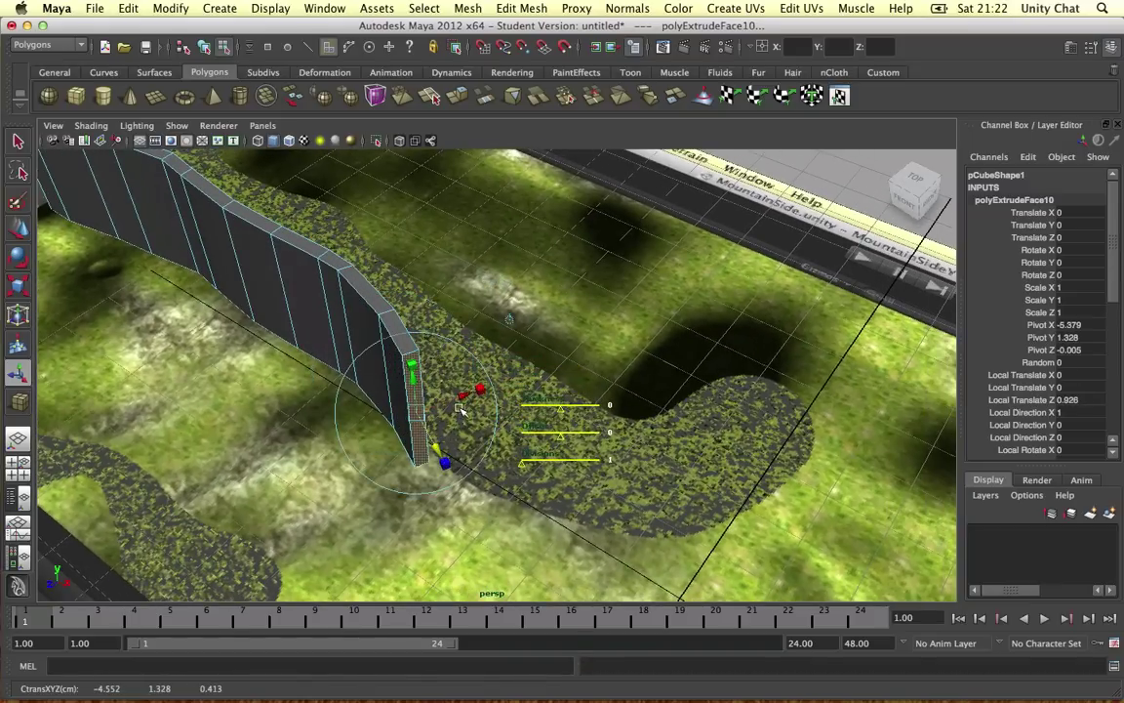
left_click(460, 401)
key("z")
left_click_drag(458, 400, 471, 395)
Rotate the wall's end face and extrude two further segments around the bank's outward curve, the last about 1.9 units long
key("e")
left_click_drag(433, 461, 351, 290)
key("g")
key("e")
key("g")
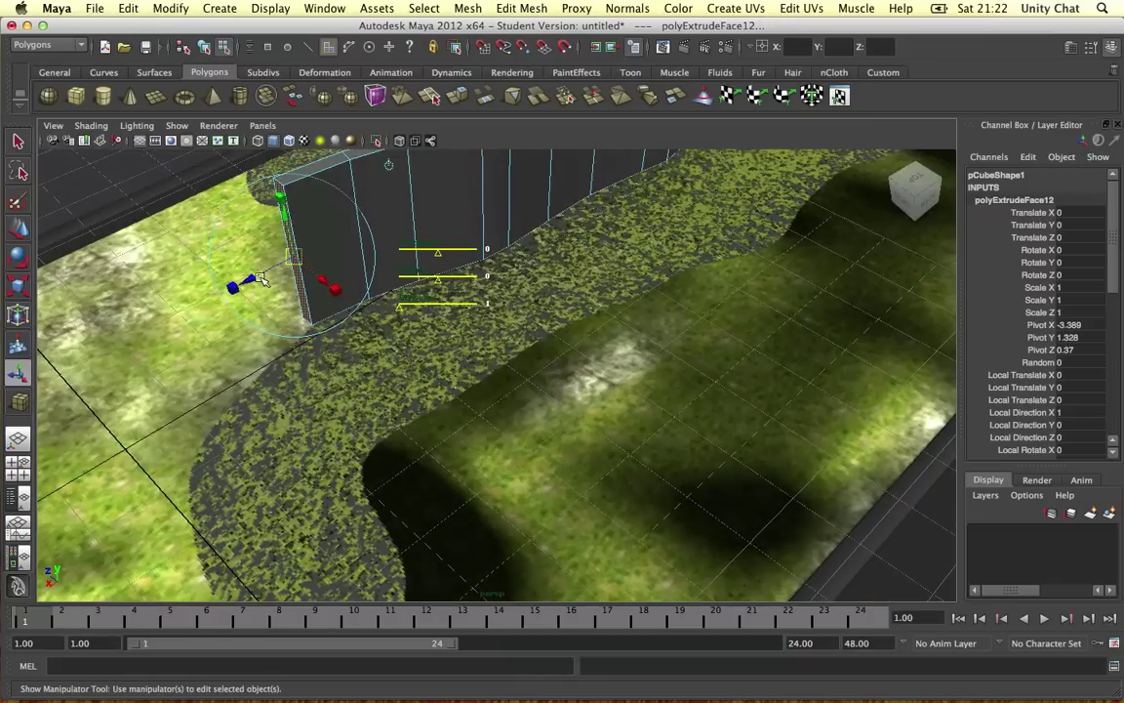
left_click_drag(260, 280, 239, 363)
left_click_drag(239, 362, 317, 378, "alt")
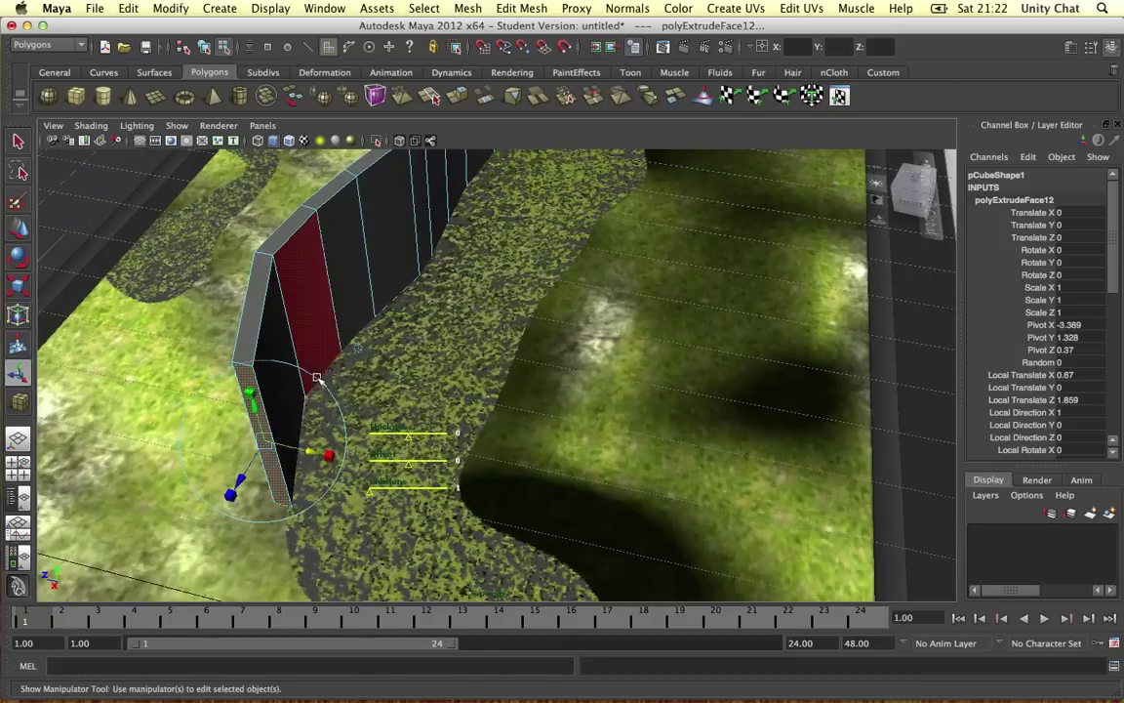
Rotate the end face towards the river's final bend and extrude it about 1.3 units along the bank
key("e")
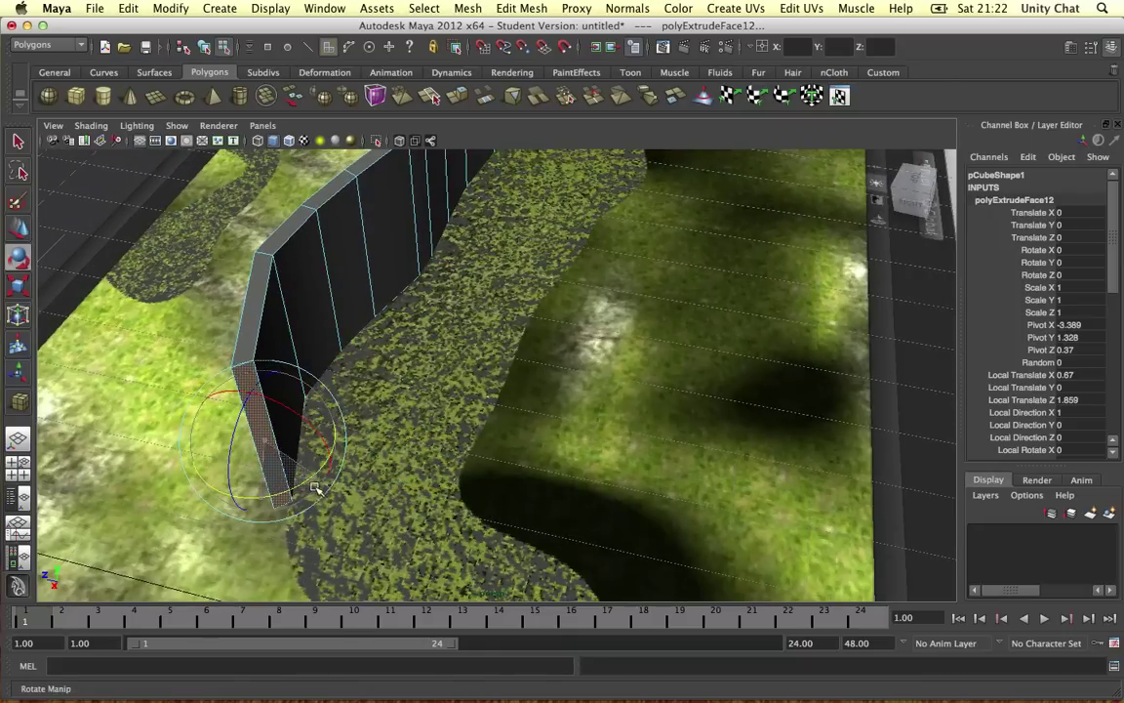
middle_click_drag(299, 476, 258, 353, "alt")
scroll(293, 355, "down", 8)
left_click_drag(327, 330, 334, 364, "alt")
scroll(415, 380, "up", 5)
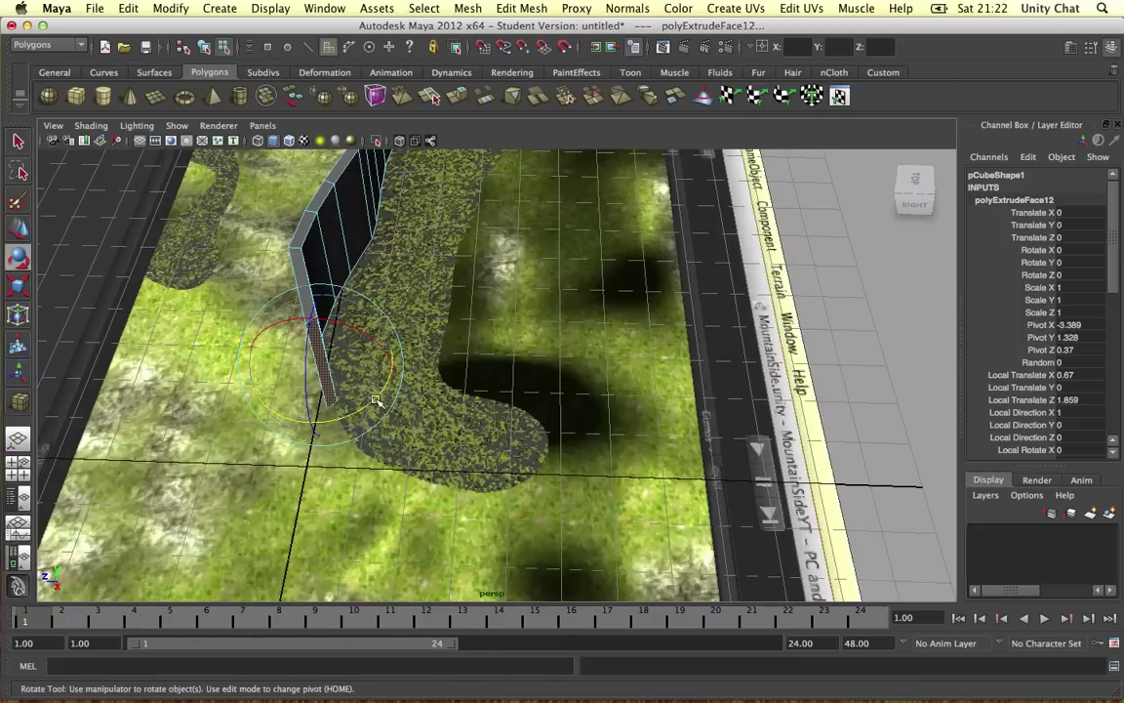
key("g")
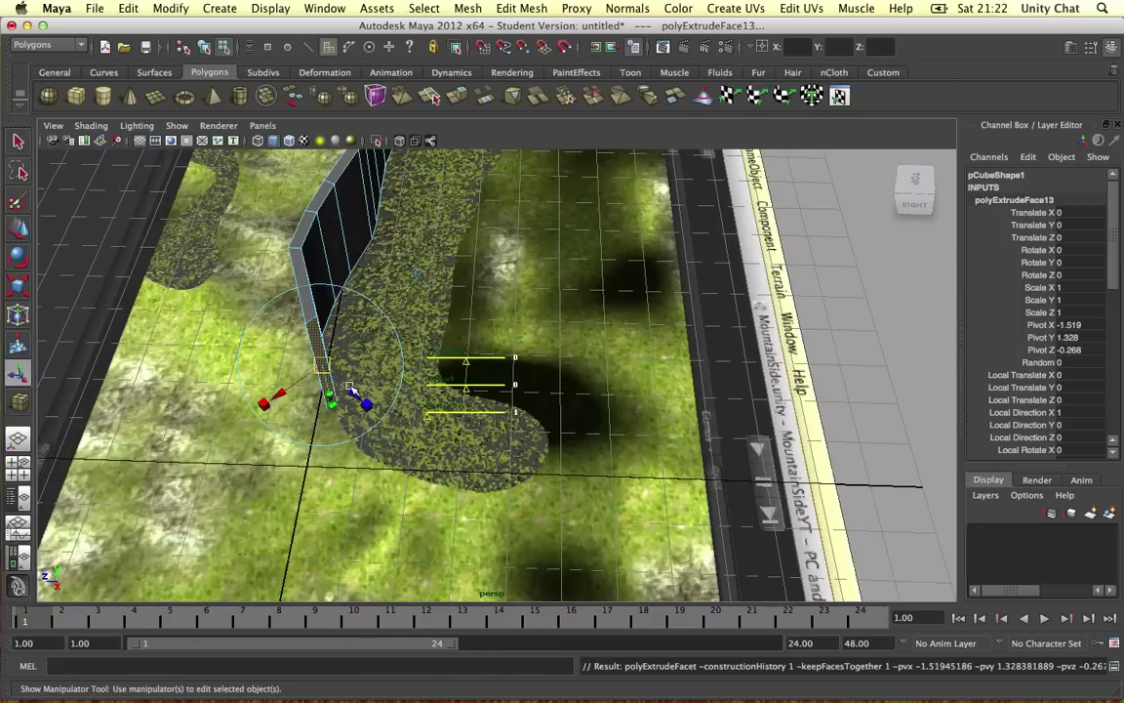
left_click_drag(349, 388, 359, 428)
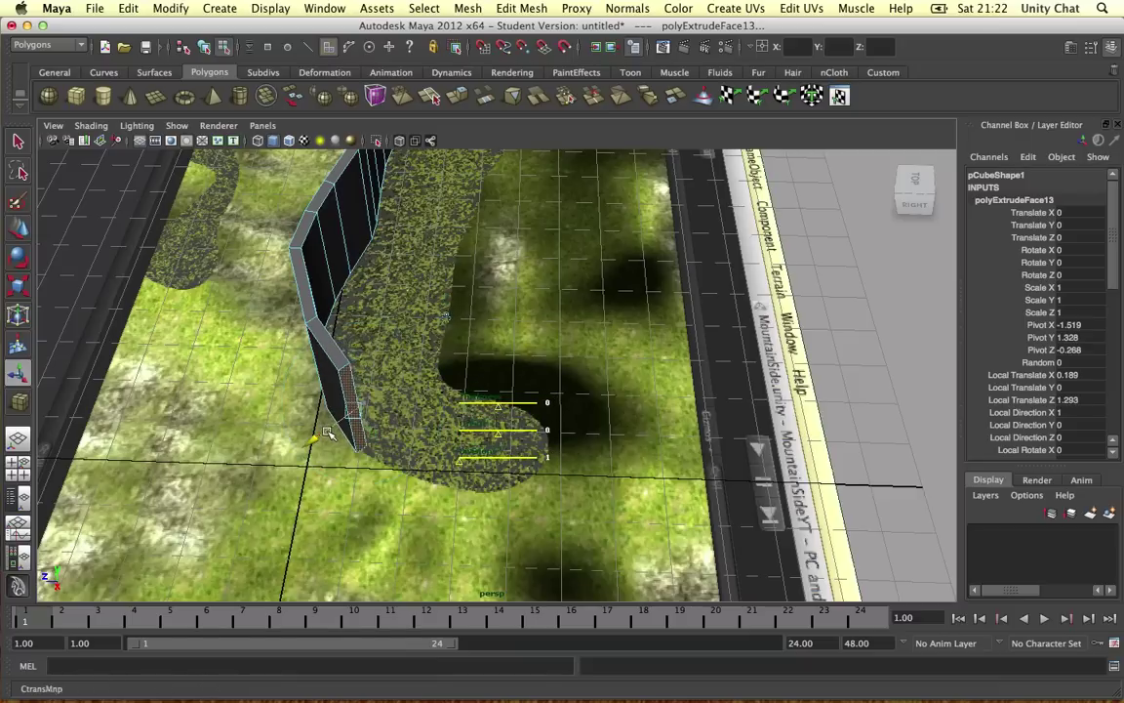
Extrude the wall's end face about 0.8 units along the bank, rotating and shifting it towards the river's final curve
key("g")
left_click_drag(369, 430, 313, 390)
key("e")
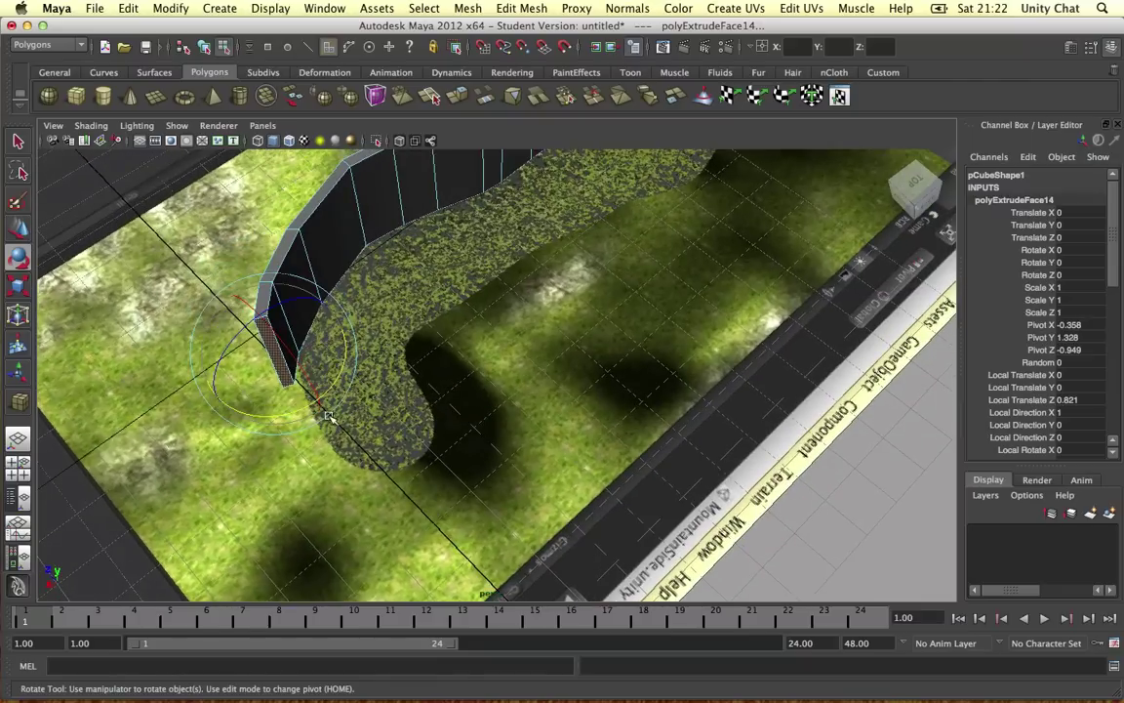
key("w")
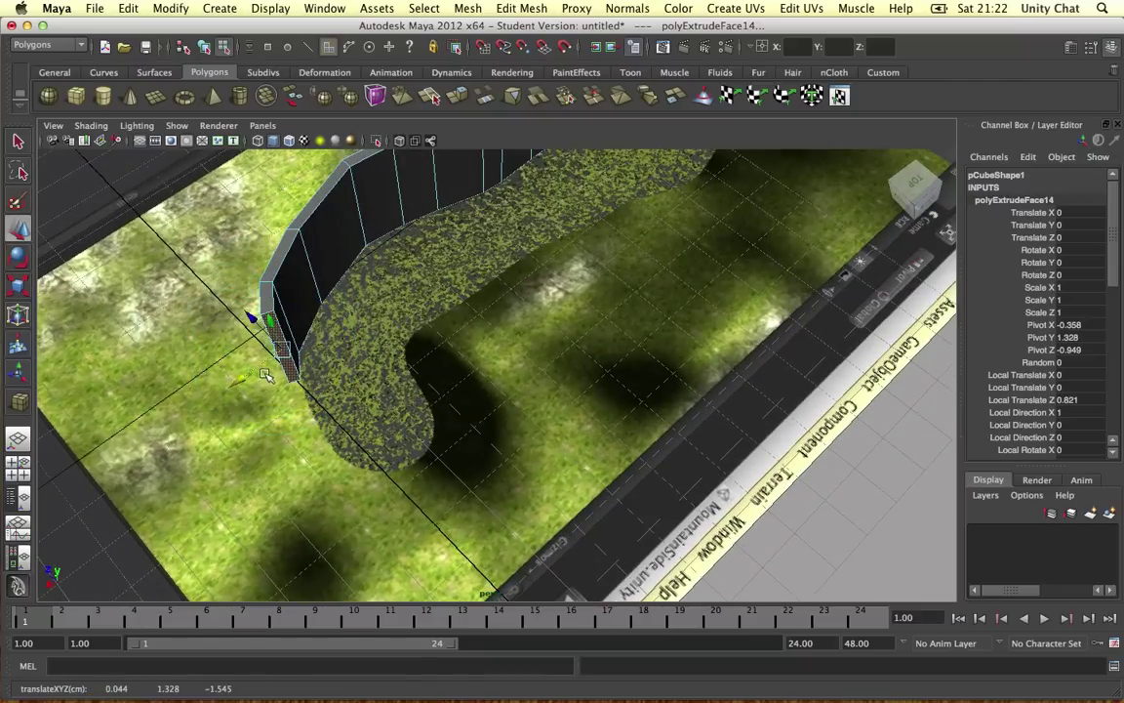
Extrude the end face about 1.3 units around the start of the river's end curve and rotate it along the bank
key("g")
left_click_drag(293, 390, 409, 520)
key("super+z")
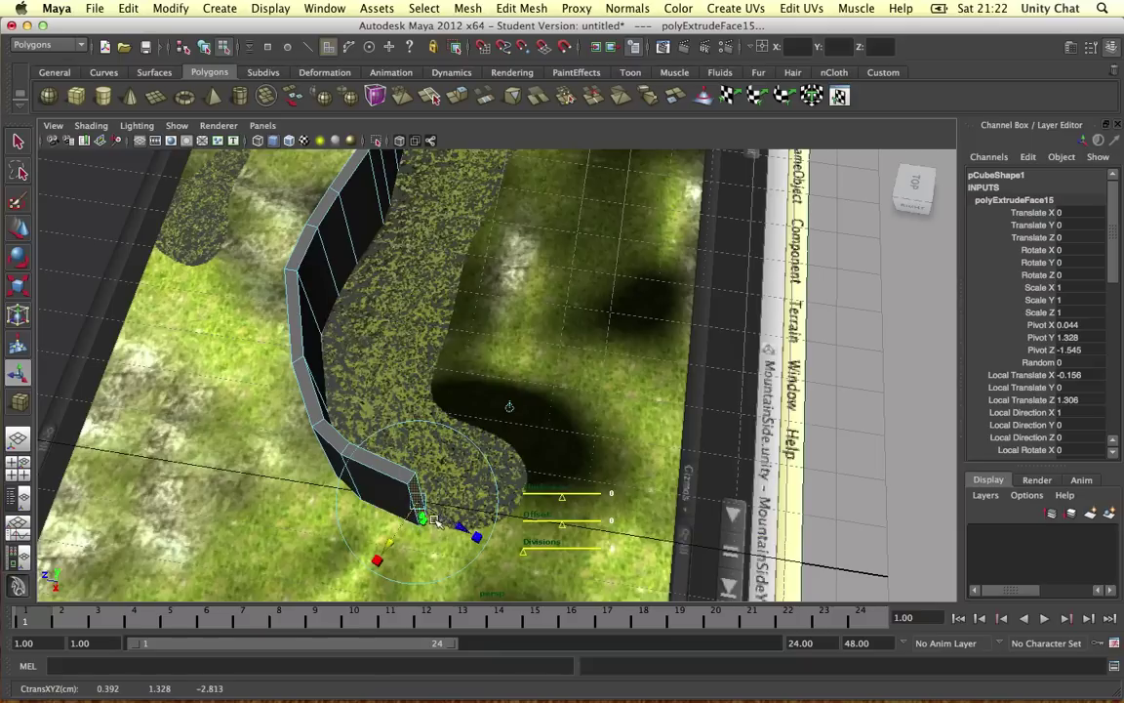
key("e")
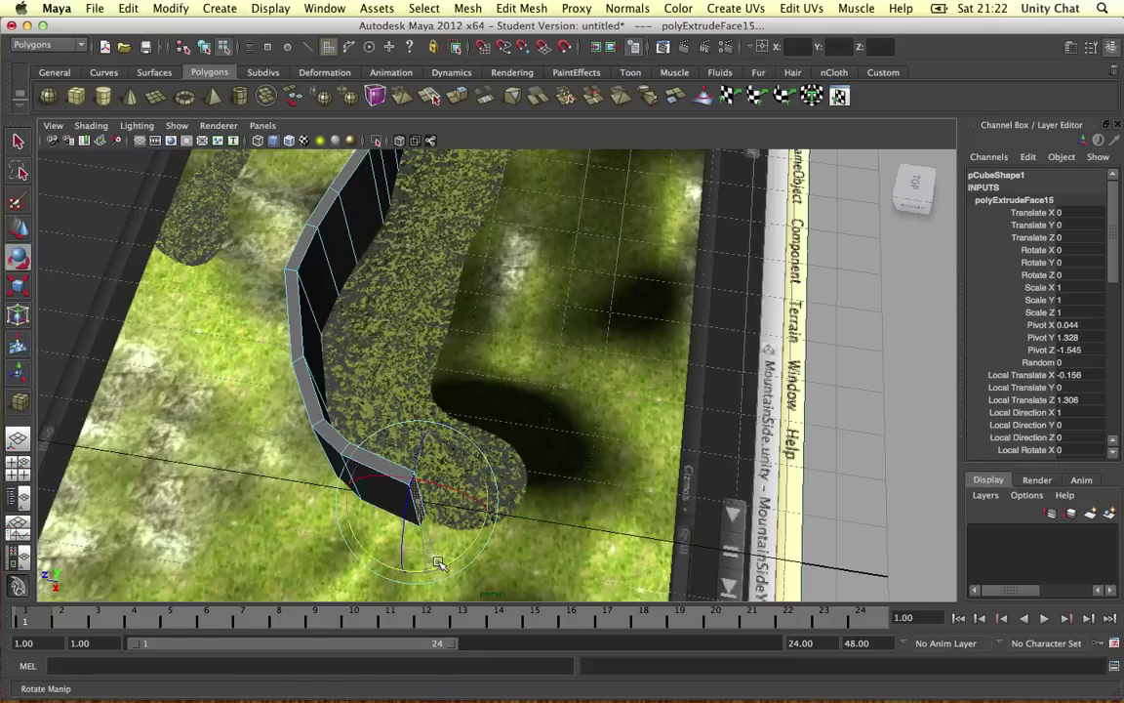
Extrude two further segments of about 0.95 and 0.9 units around the river's rounded end, rotating the end face after each
key("g")
mouse_move(455, 512)
left_mouse_down()
mouse_move(513, 530)
mouse_move(469, 527)
left_mouse_up()
key("e")
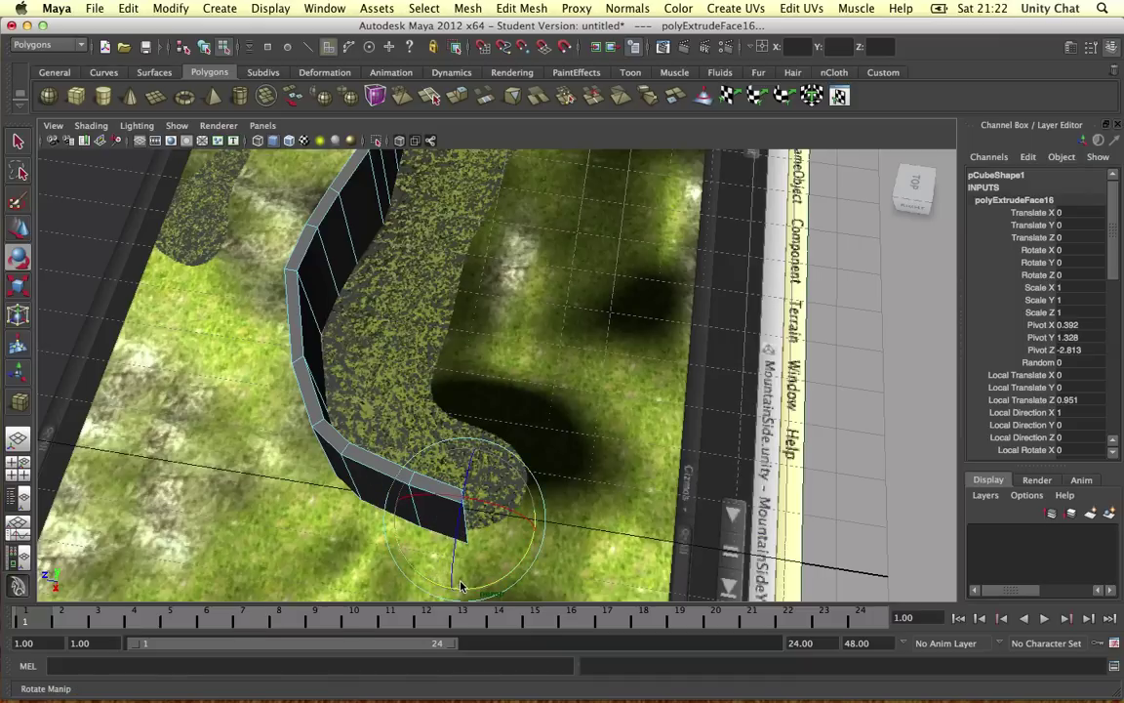
key("g")
left_click_drag(501, 515, 474, 486)
key("e")
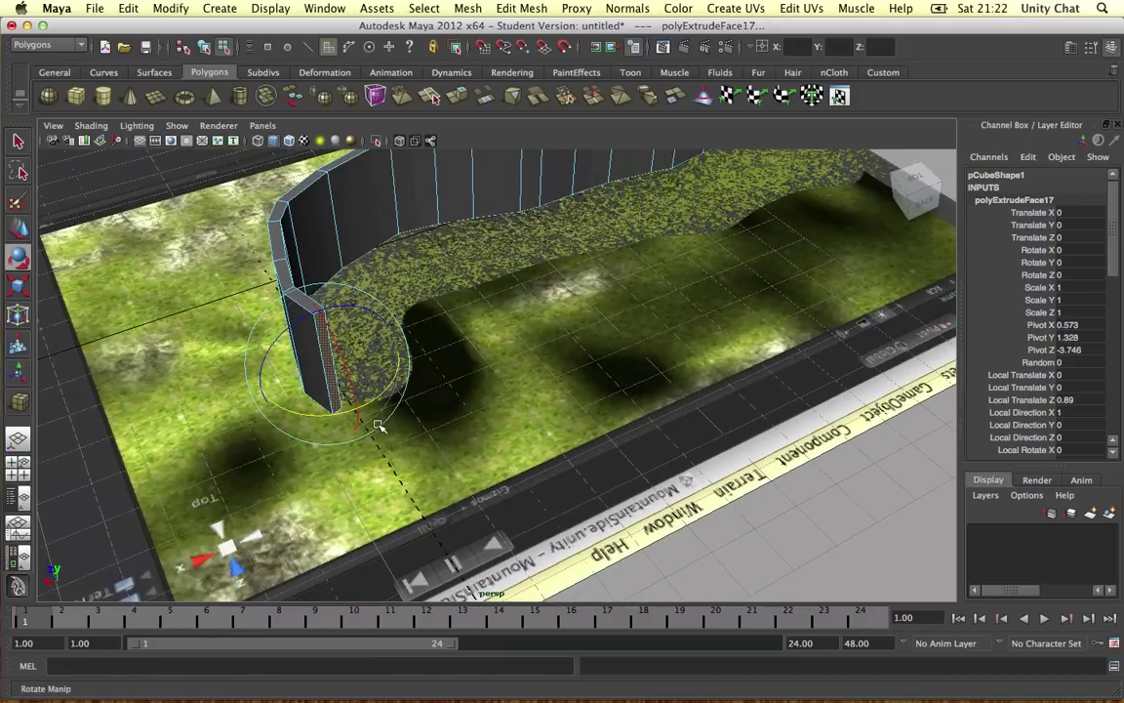
Extrude a closing segment about 1.1 units long around the tip of the river
key("g")
left_click_drag(376, 391, 430, 413)
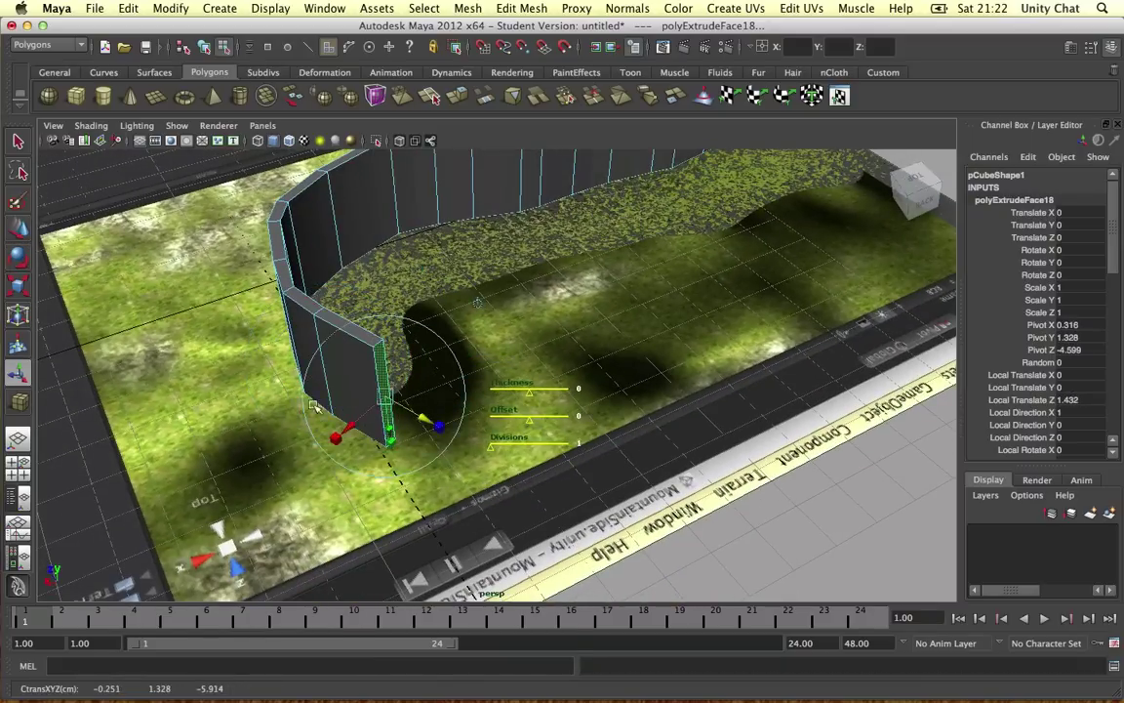
left_click_drag(315, 406, 587, 348, "alt")
left_click_drag(676, 324, 664, 325)
Select the vertical edge nearest the wall's closing end and try shifting it with the Slide Edge Tool
right_click(517, 321)
right_click_drag(518, 319, 584, 303)
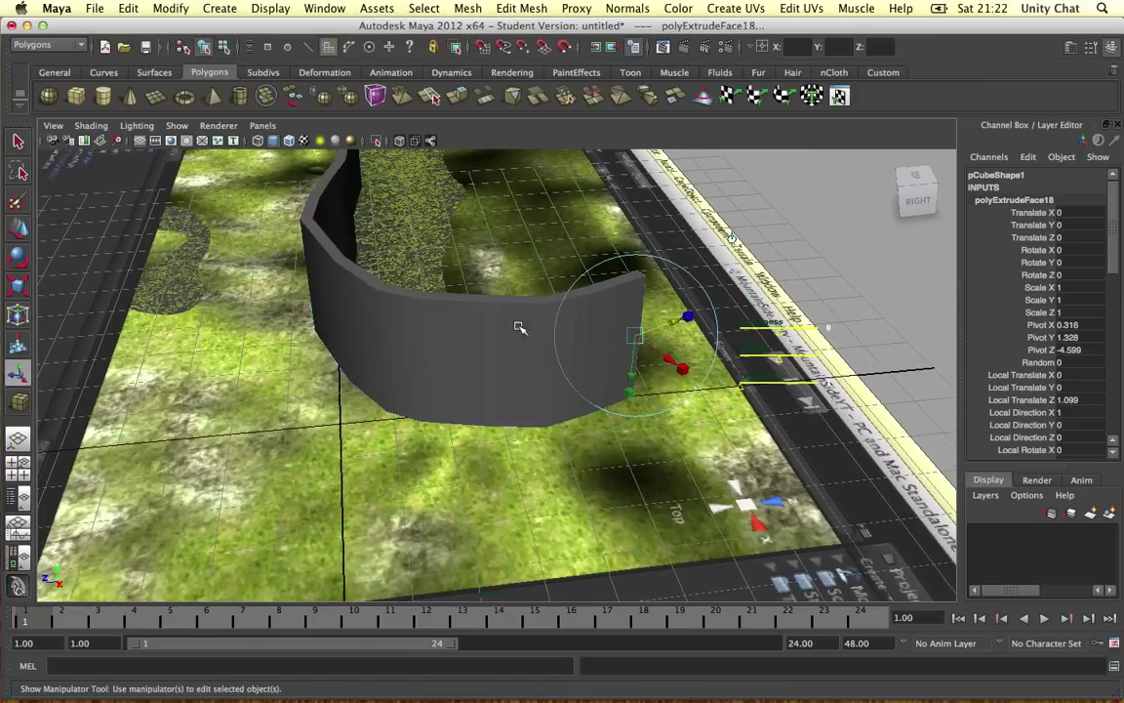
left_click(519, 326)
middle_click_drag(535, 250, 443, 278, "alt")
left_click_drag(443, 278, 522, 285, "alt")
left_click_drag(436, 178, 563, 296, "alt")
right_click_drag(531, 324, 519, 286)
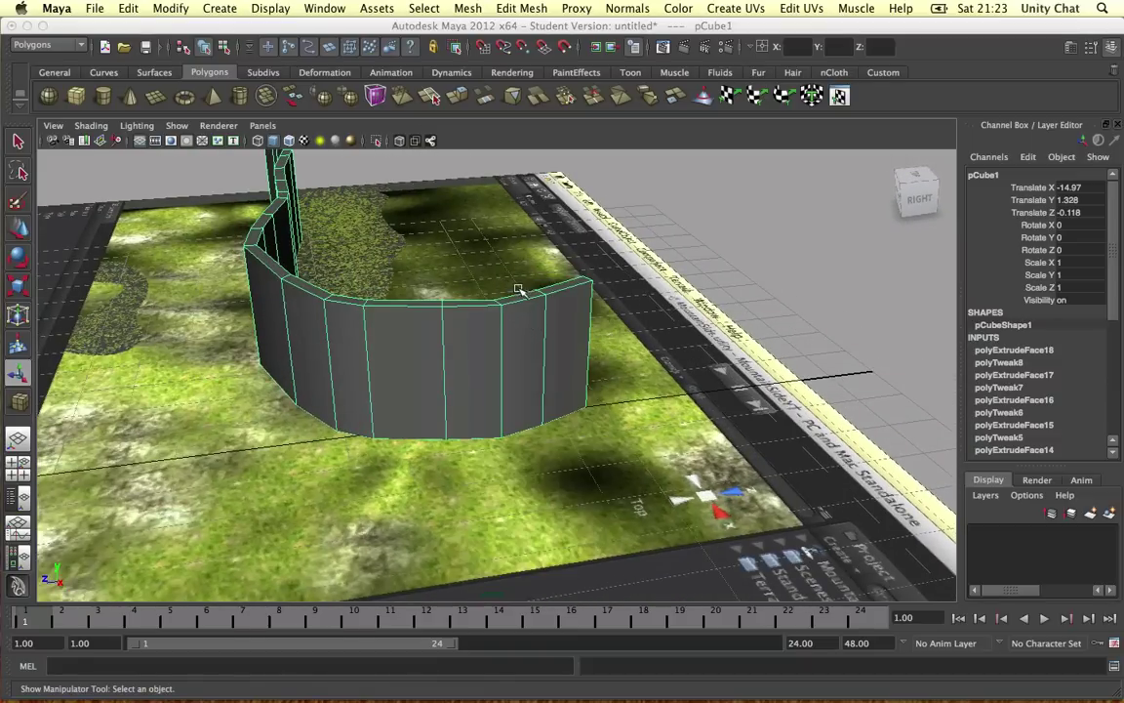
left_click(543, 319)
left_click(544, 322)
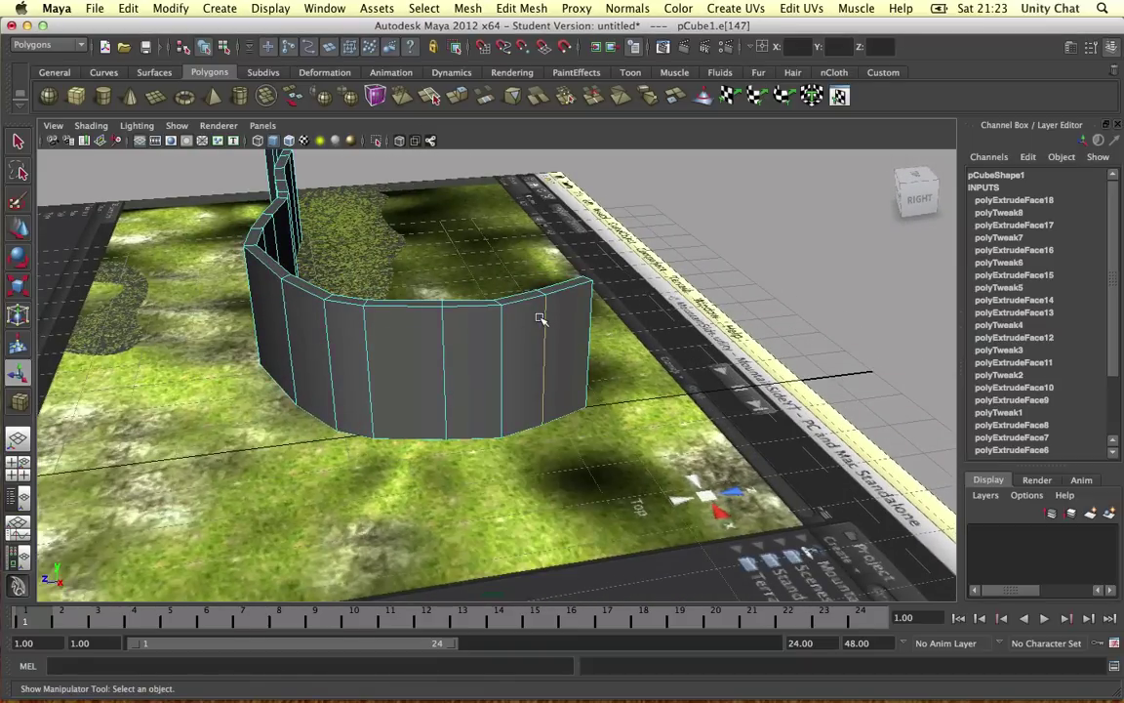
left_click(545, 318)
right_click(546, 319, "shift")
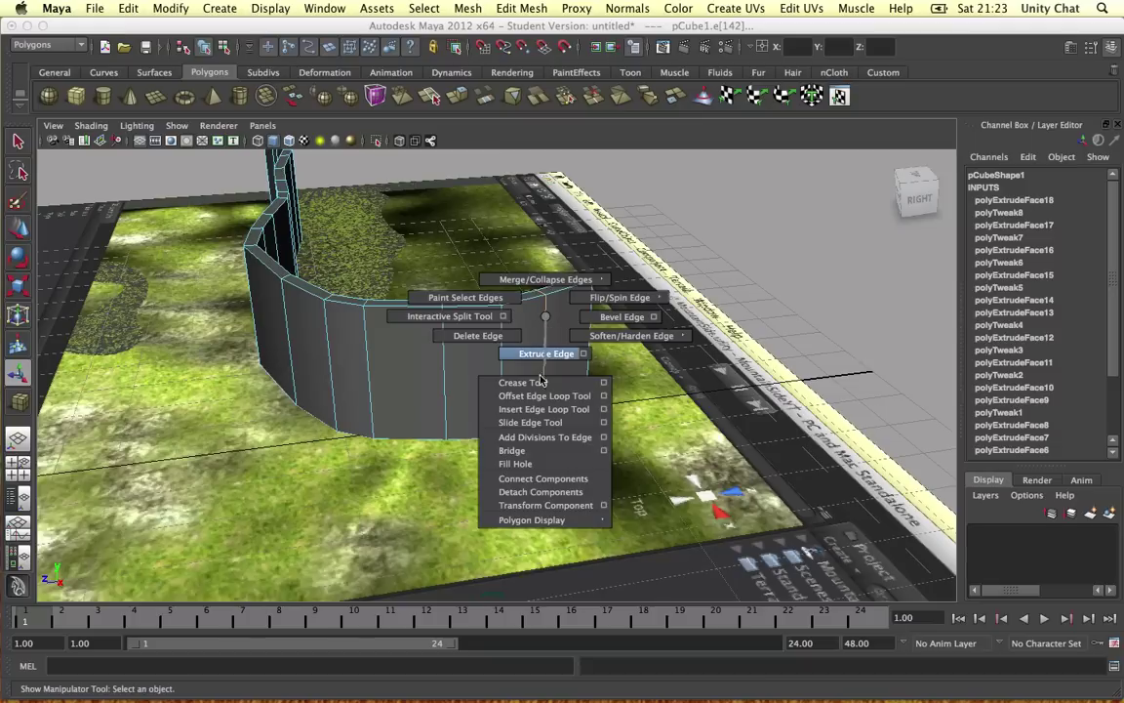
right_click_drag(541, 380, 532, 423, "shift")
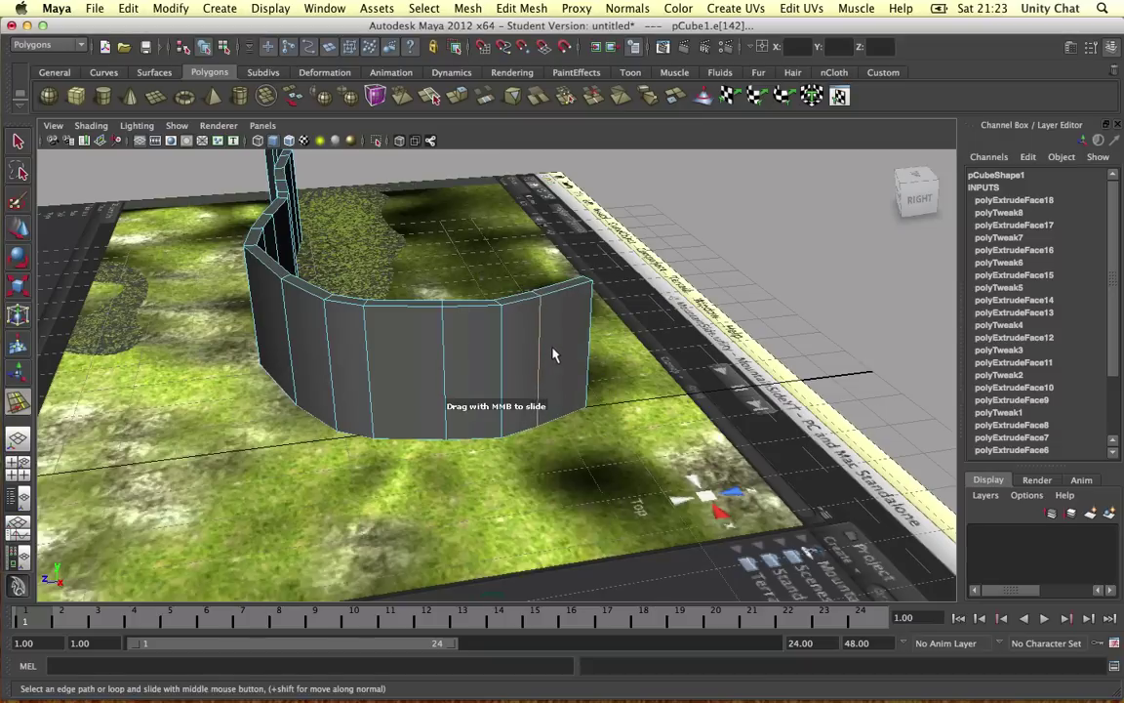
middle_click_drag(552, 355, 555, 355)
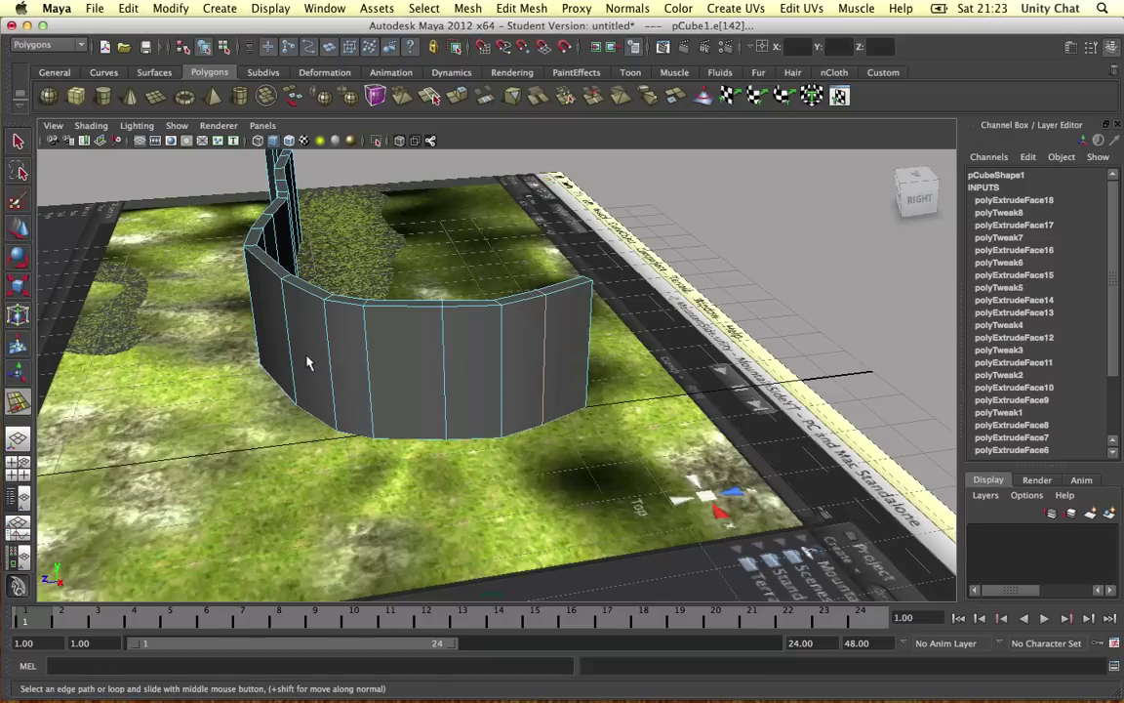
Select the full ring of the wall's vertical edges with the Select Edge Ring Tool, soften them and return to object mode
left_click_drag(306, 369, 394, 369, "alt")
left_click(414, 369)
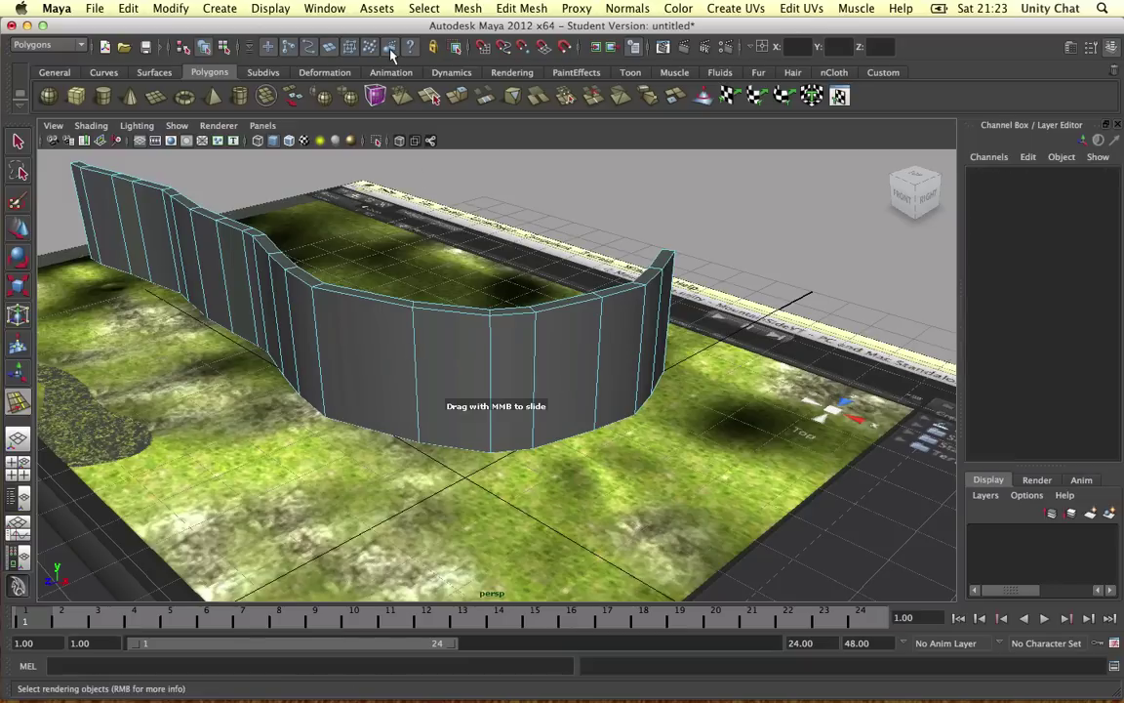
left_click(424, 8)
left_click(475, 143)
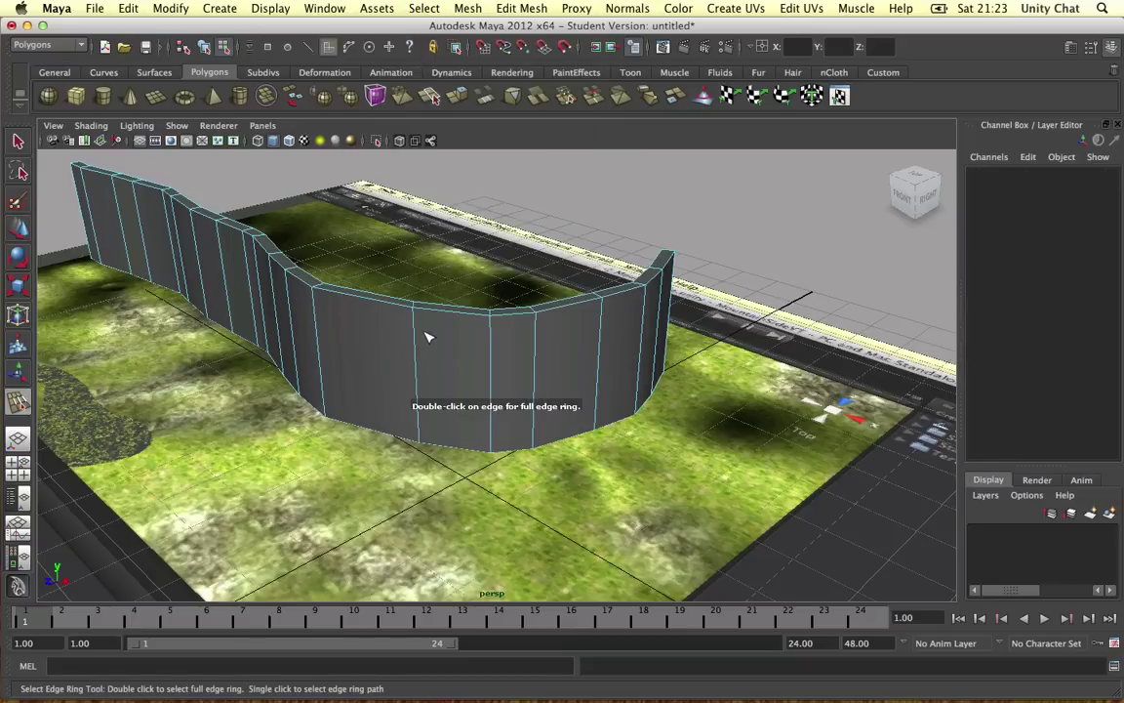
double_click(414, 339)
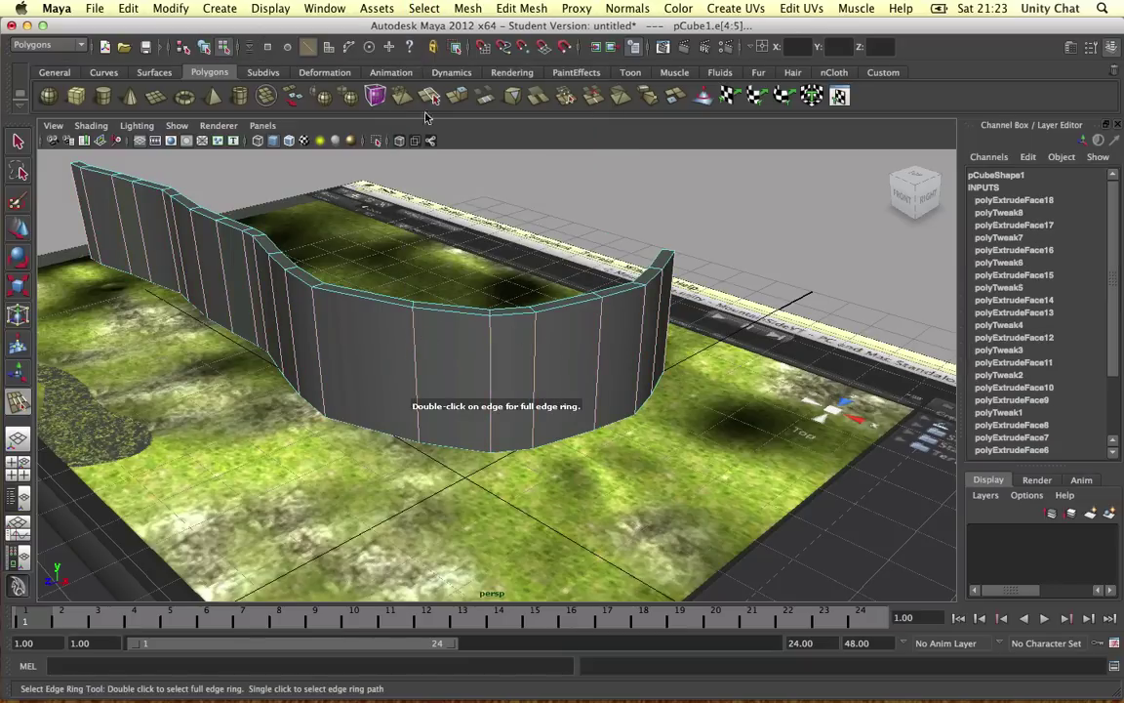
left_click(627, 7)
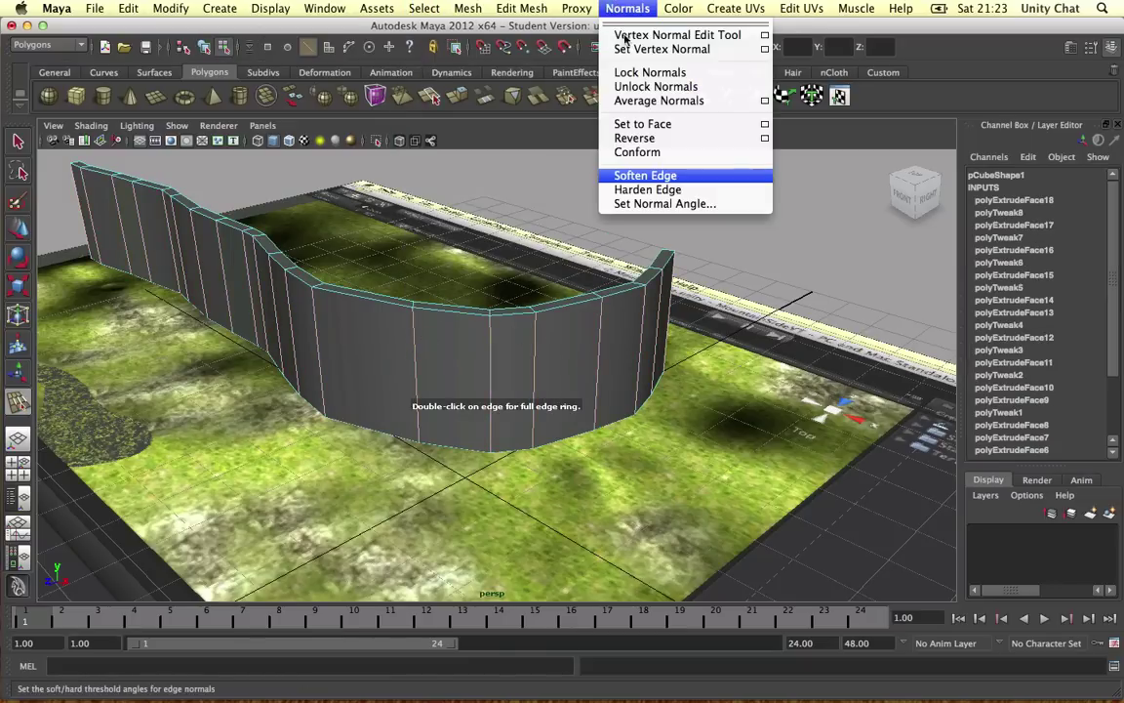
left_click(664, 177)
left_click_drag(594, 228, 524, 253, "alt")
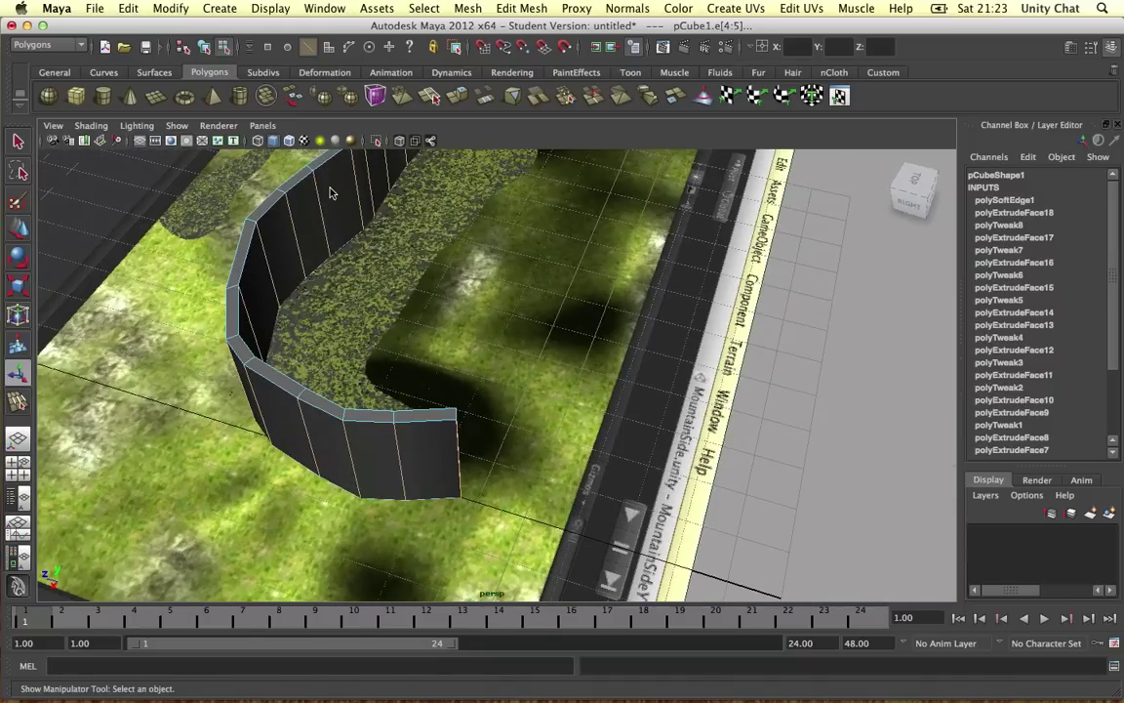
right_click_drag(332, 192, 401, 171)
scroll(409, 215, "down", 5)
left_click_drag(412, 218, 384, 224, "alt")
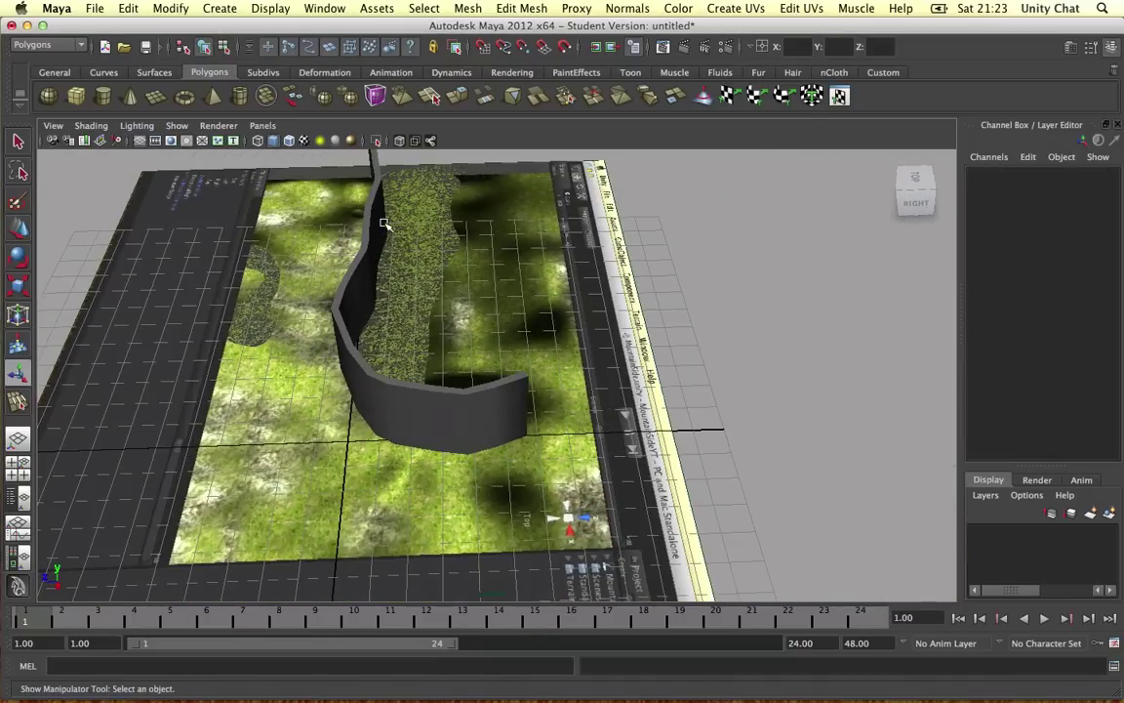
Select the wall and start exporting the selection, browsing to the Assets folder of the MountainSideYT project on the Desktop
left_click(384, 223)
left_click(95, 8)
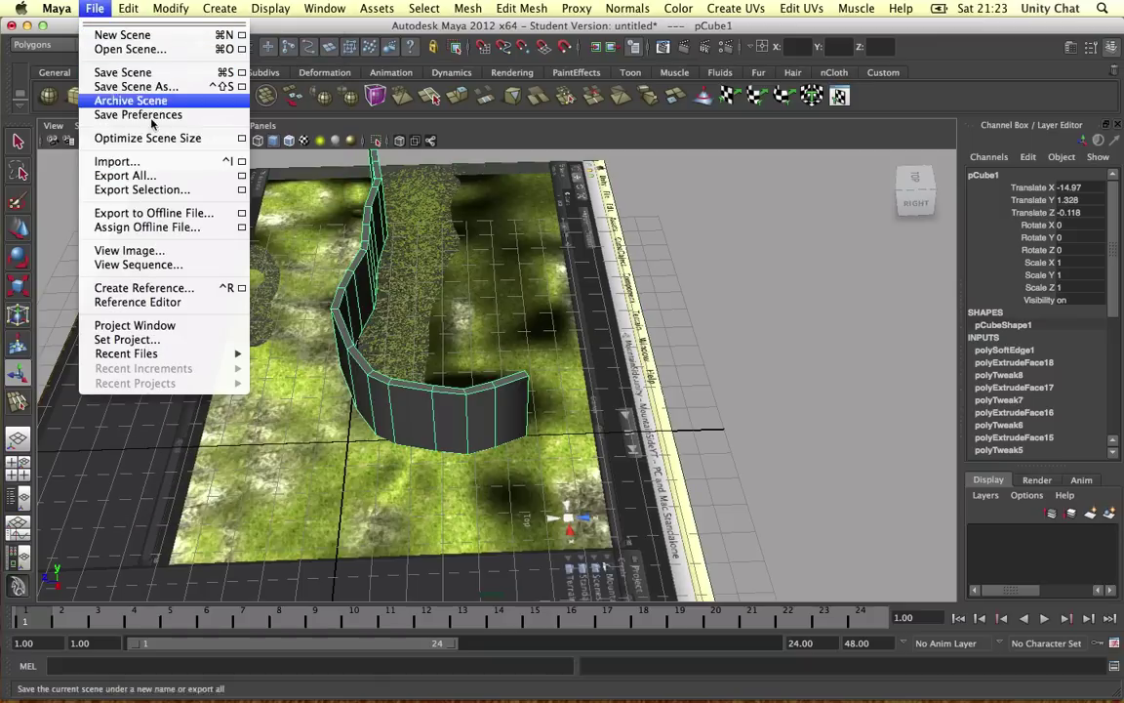
left_click(144, 190)
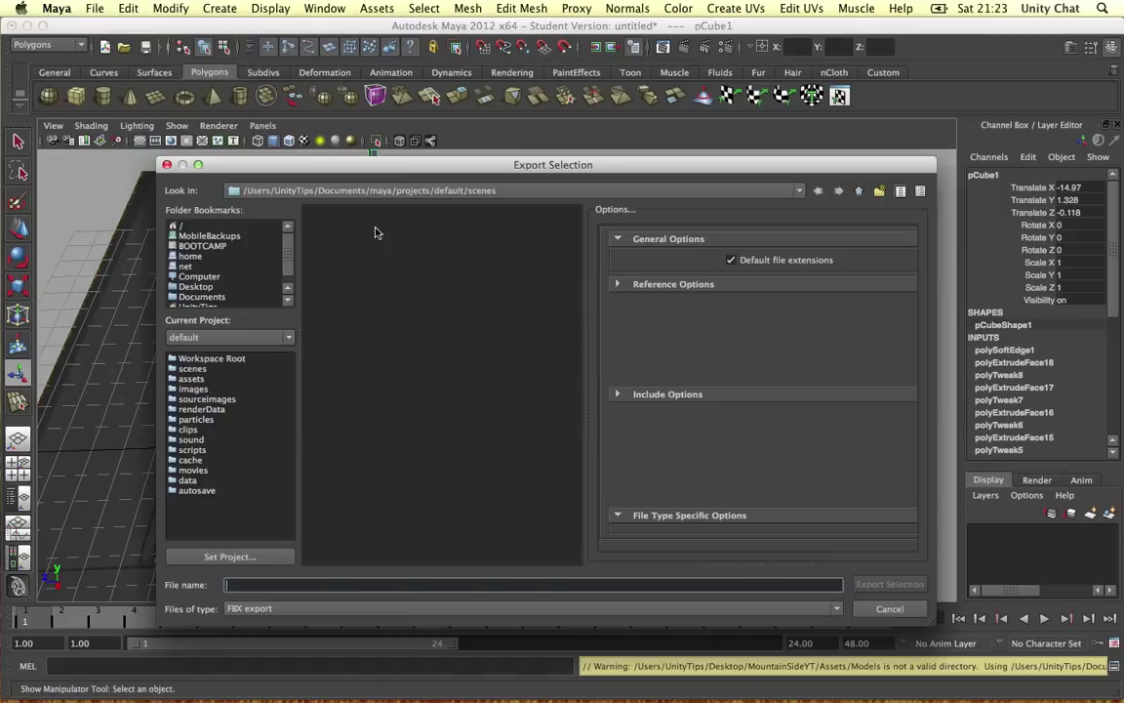
left_click(205, 286)
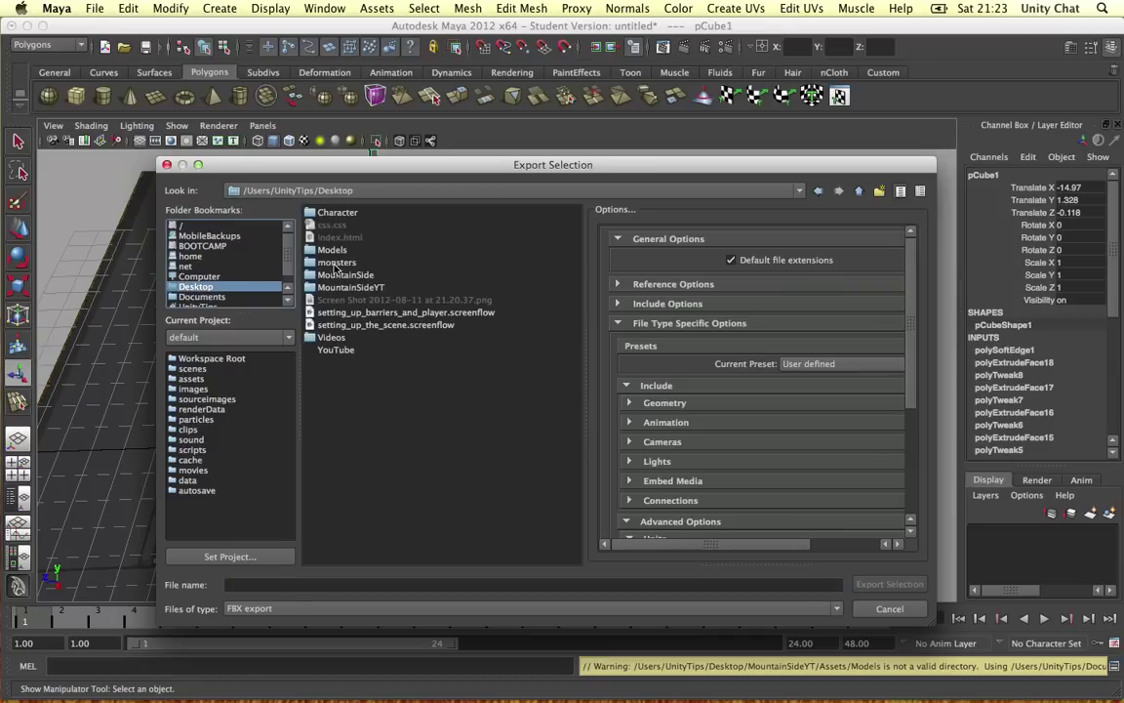
double_click(342, 288)
double_click(327, 213)
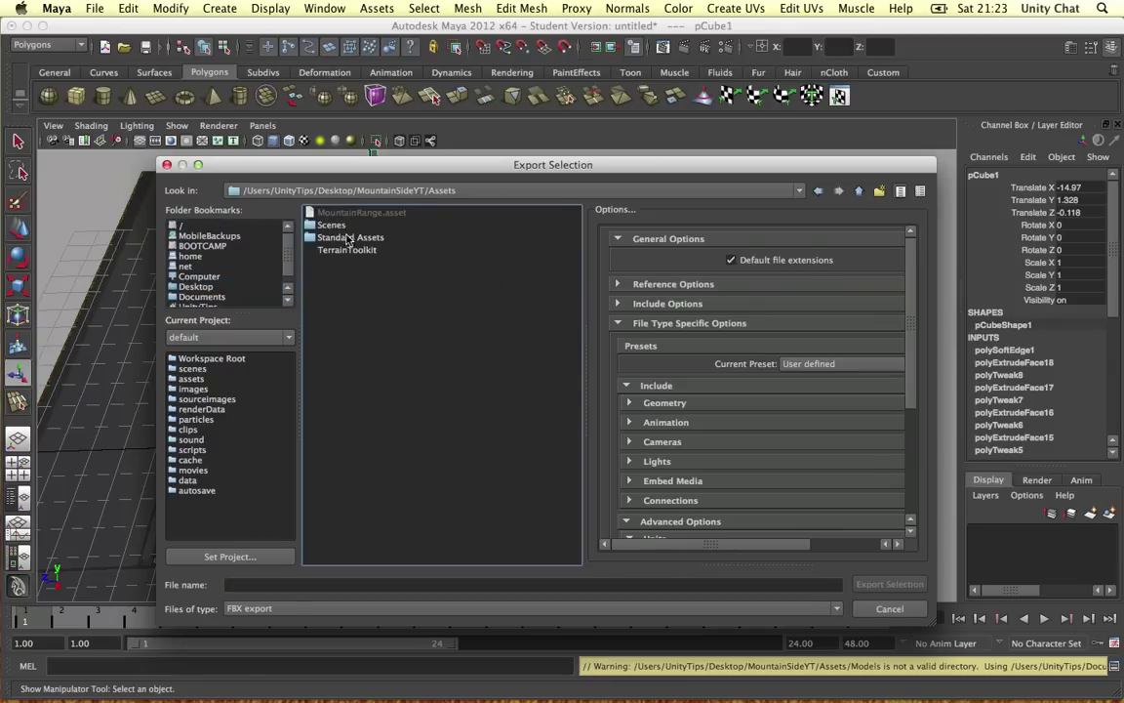
Create a folder named Models inside Assets and open it as the export location
right_click(370, 291)
left_click(401, 310)
type("Models")
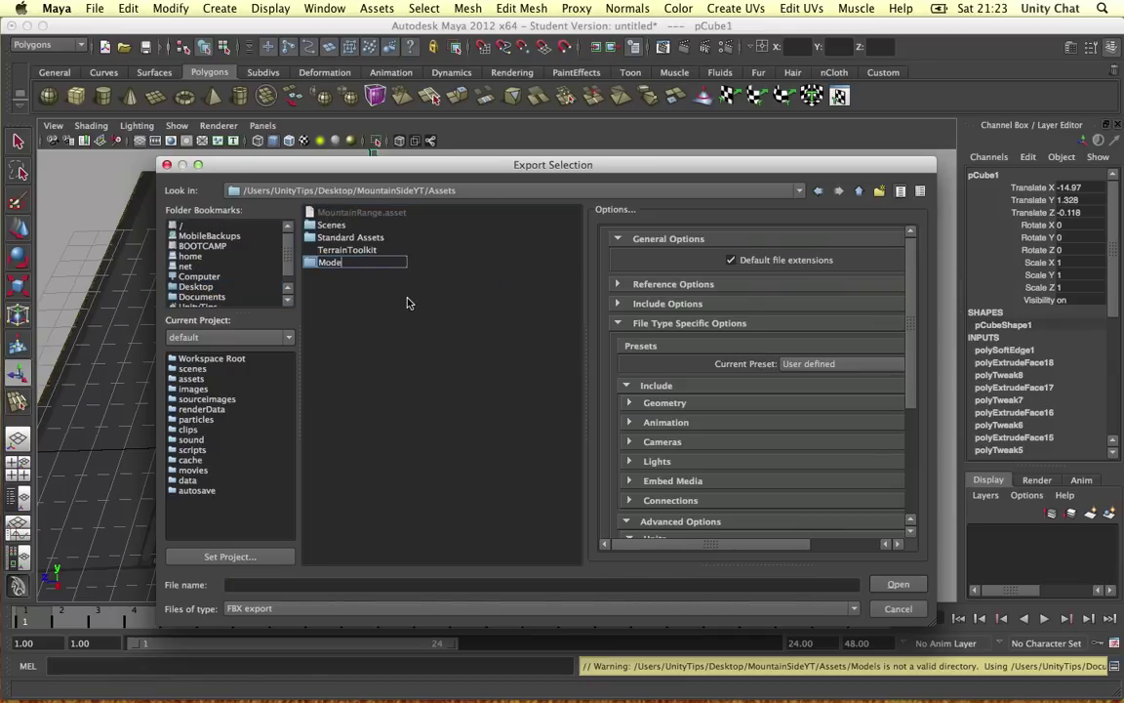
key("Return")
double_click(385, 263)
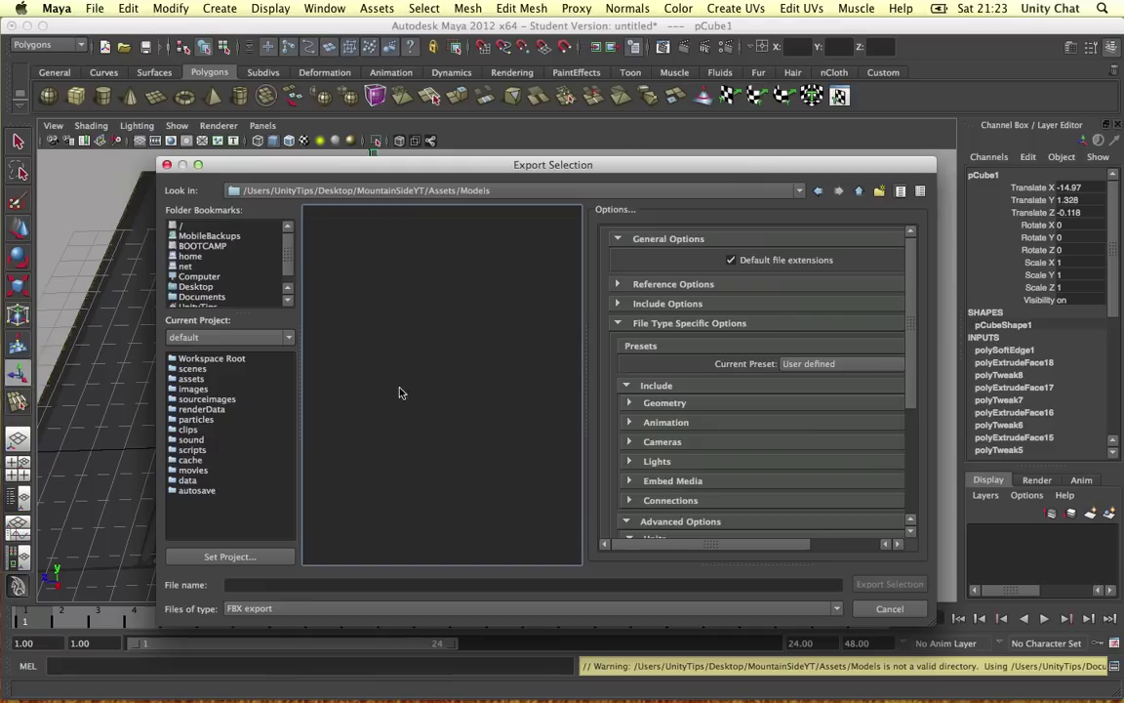
Name the export file LakeBarrier and export the selected wall as FBX
left_click(354, 583)
type("LakeBarrie")
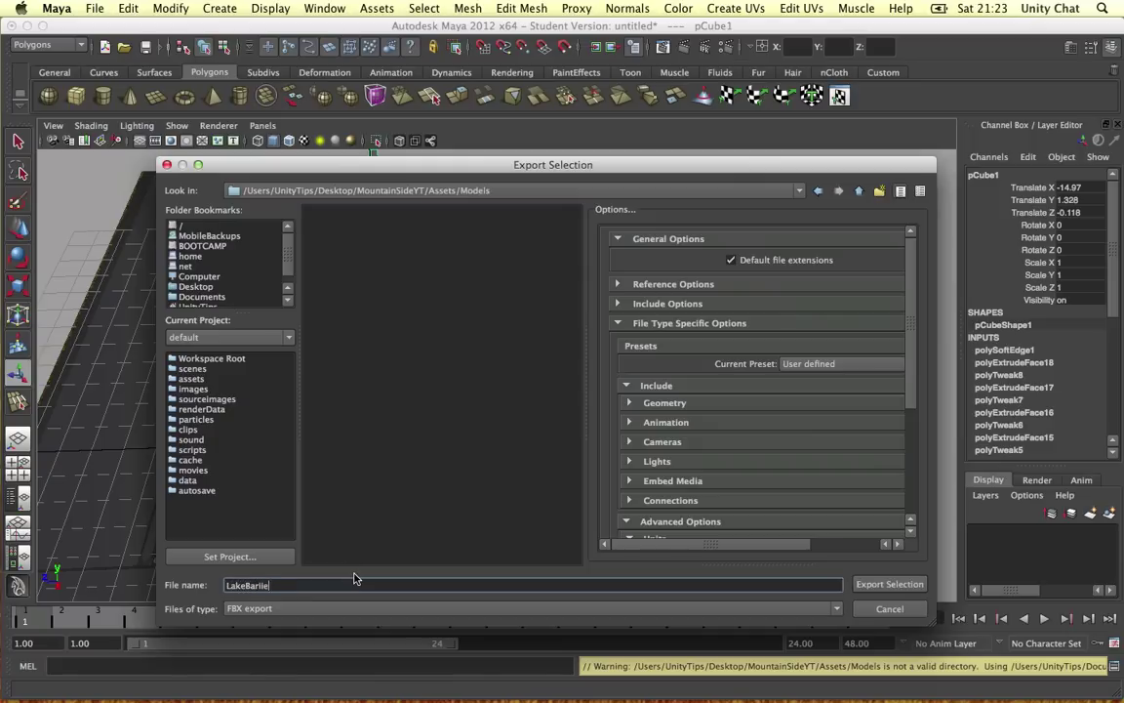
type("r")
key("Return")
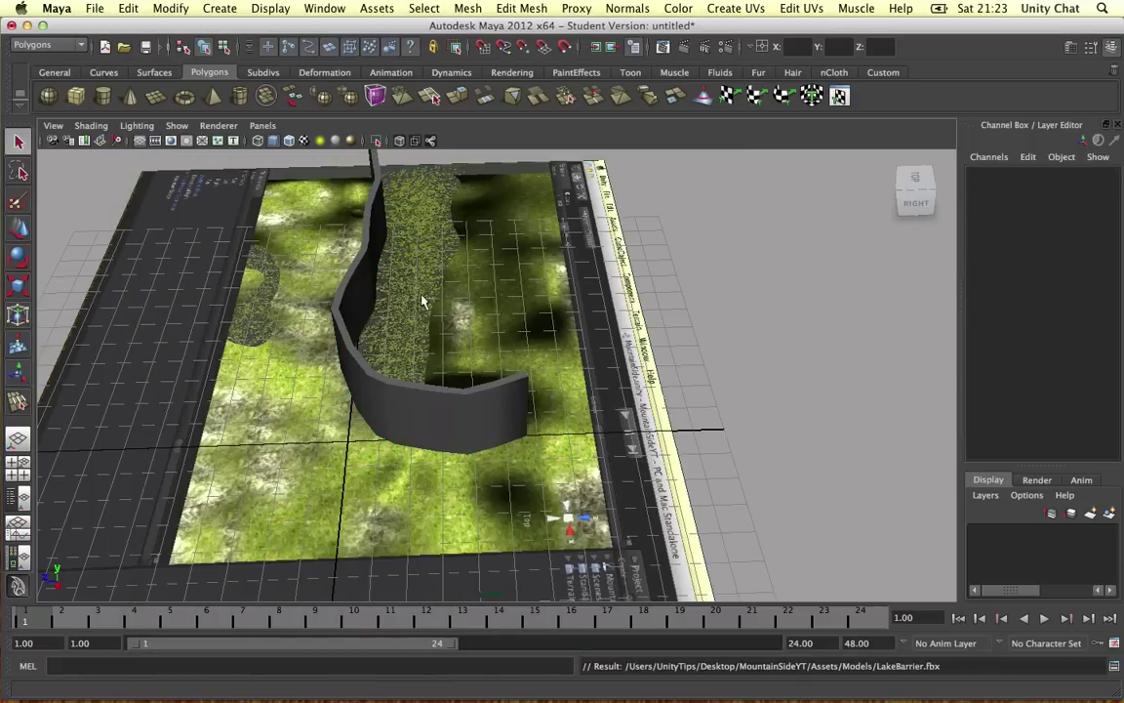
Switch to Unity and select the imported LakeBarrier model in the Models folder to examine its import settings
key("super+Tab")
left_click_drag(356, 316, 372, 283, "alt")
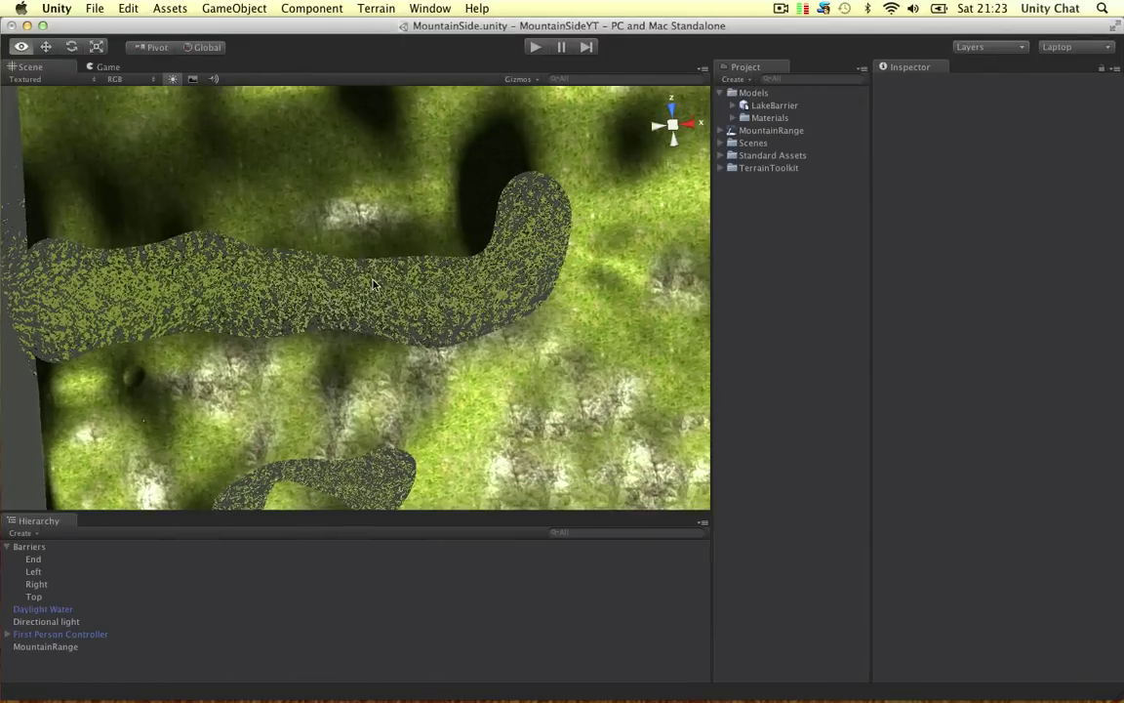
left_click(771, 104)
left_click_drag(420, 137, 411, 235, "alt")
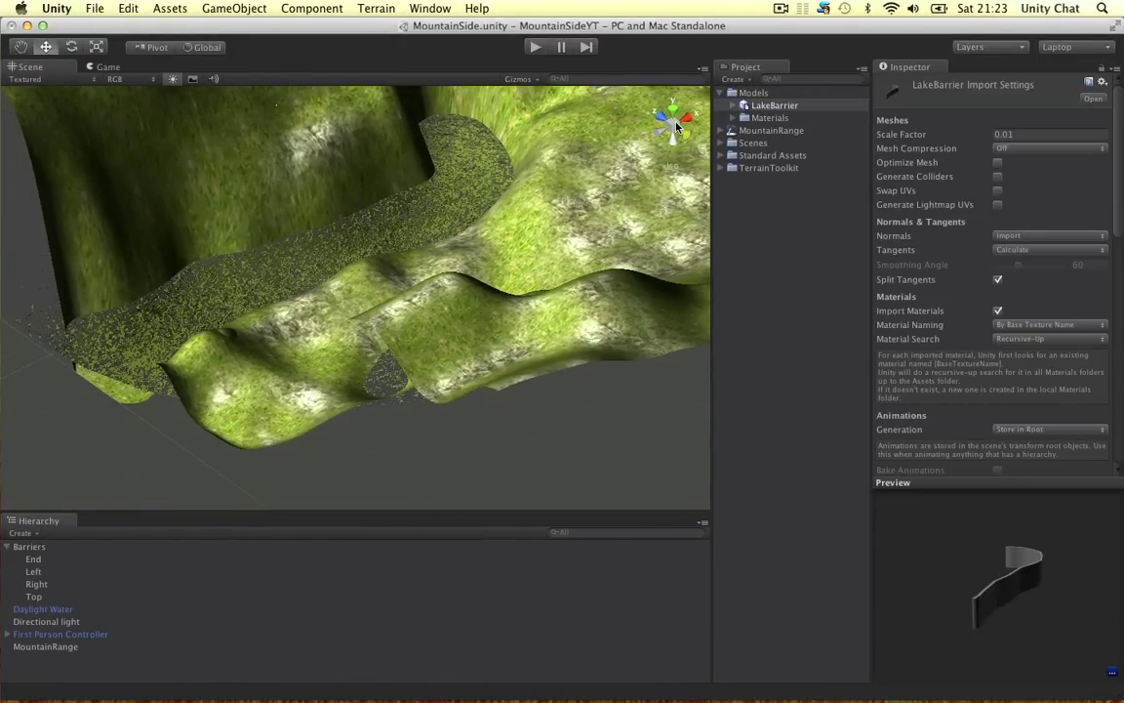
Create an empty game object named LakeBarrier and raise it to a Y position of about 11.7
left_click(677, 126)
left_click_drag(296, 339, 301, 246, "alt")
left_click(261, 8)
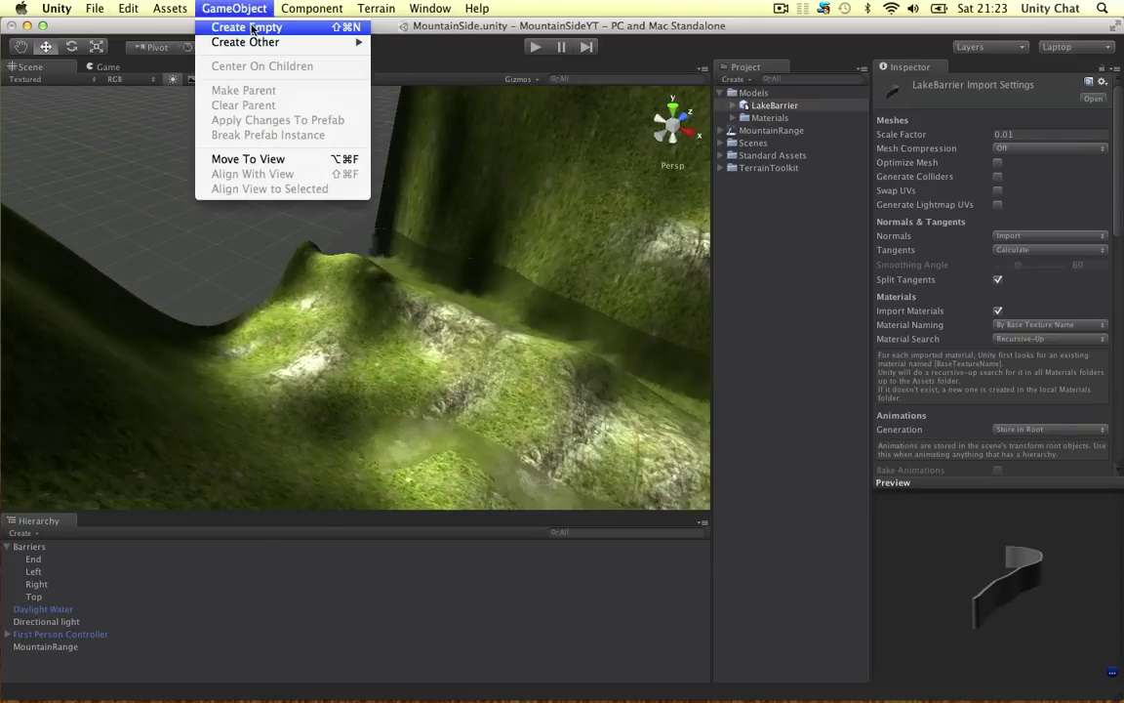
left_click(246, 27)
left_click(53, 647)
type("La")
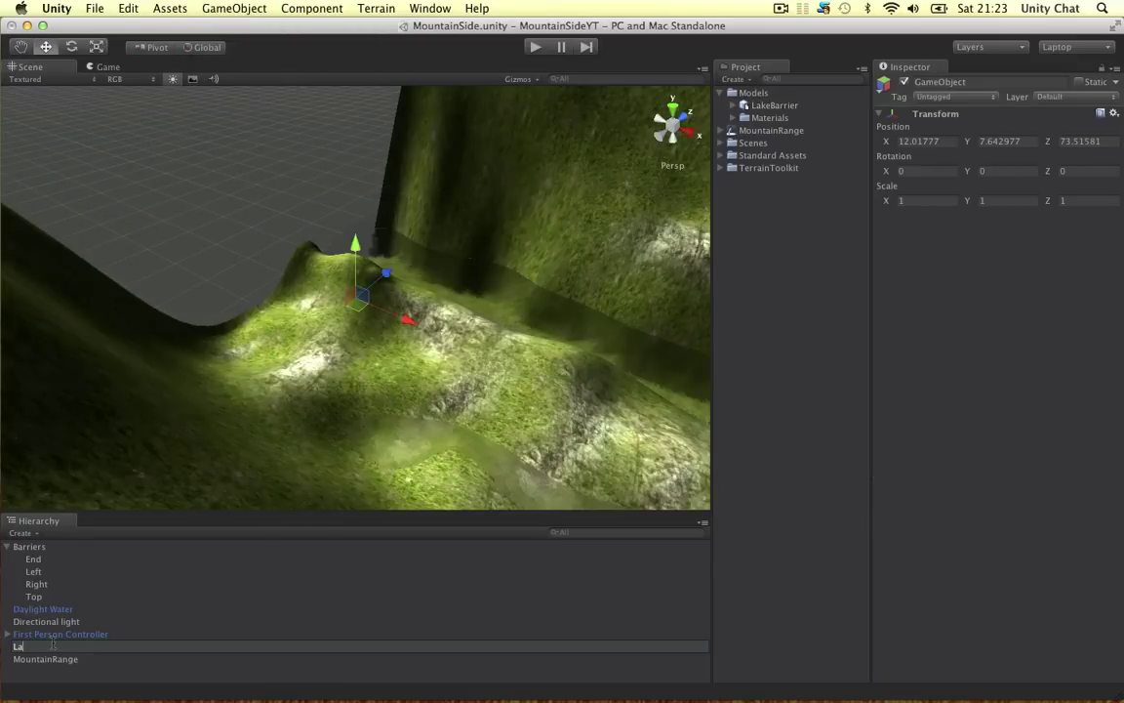
type("keBarrier")
key("Return")
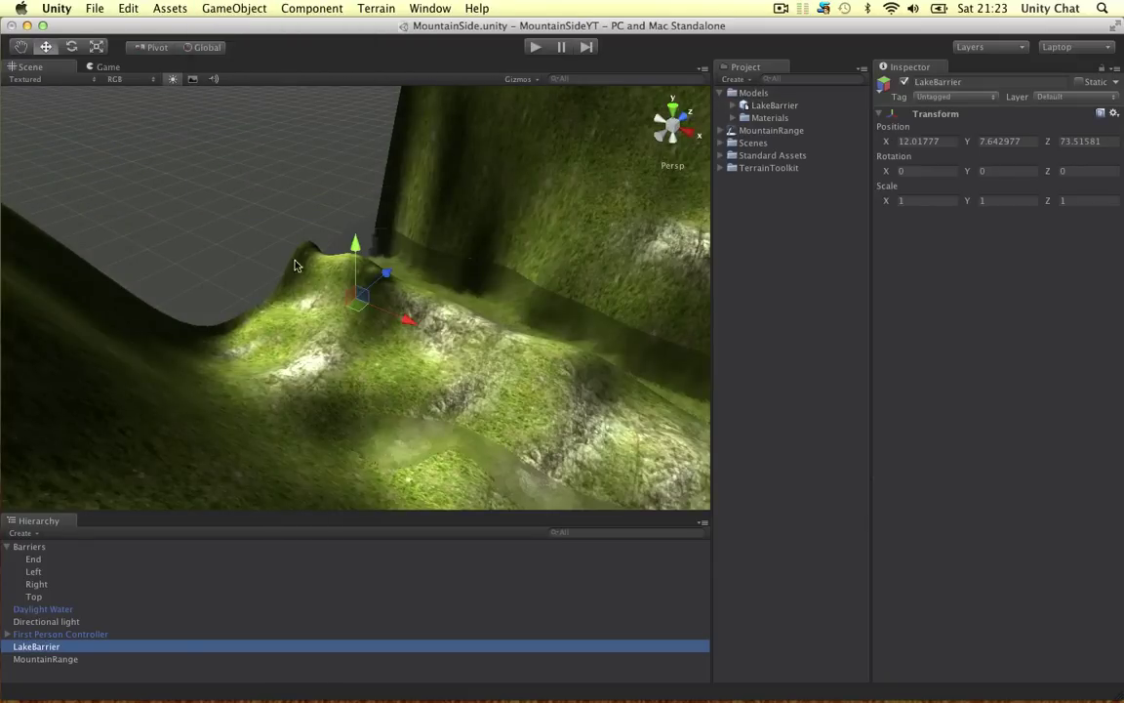
left_click_drag(355, 263, 350, 231)
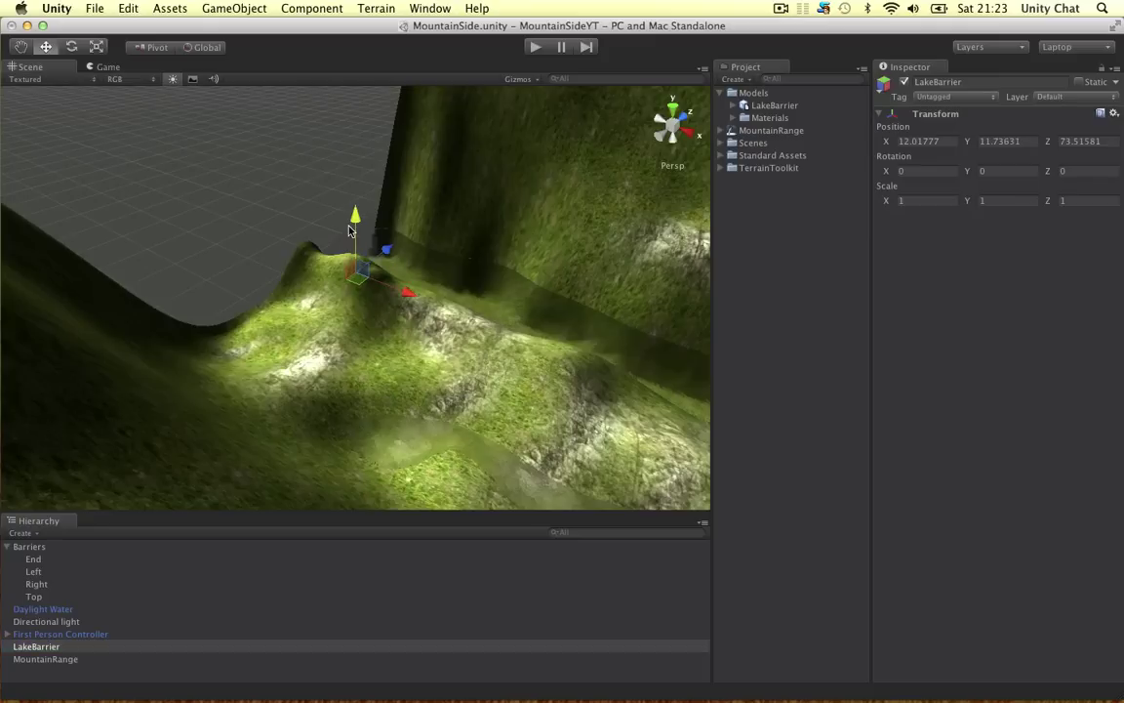
Set the scale factor of the LakeBarrier model to 1 in its import settings and apply it
left_click(773, 106)
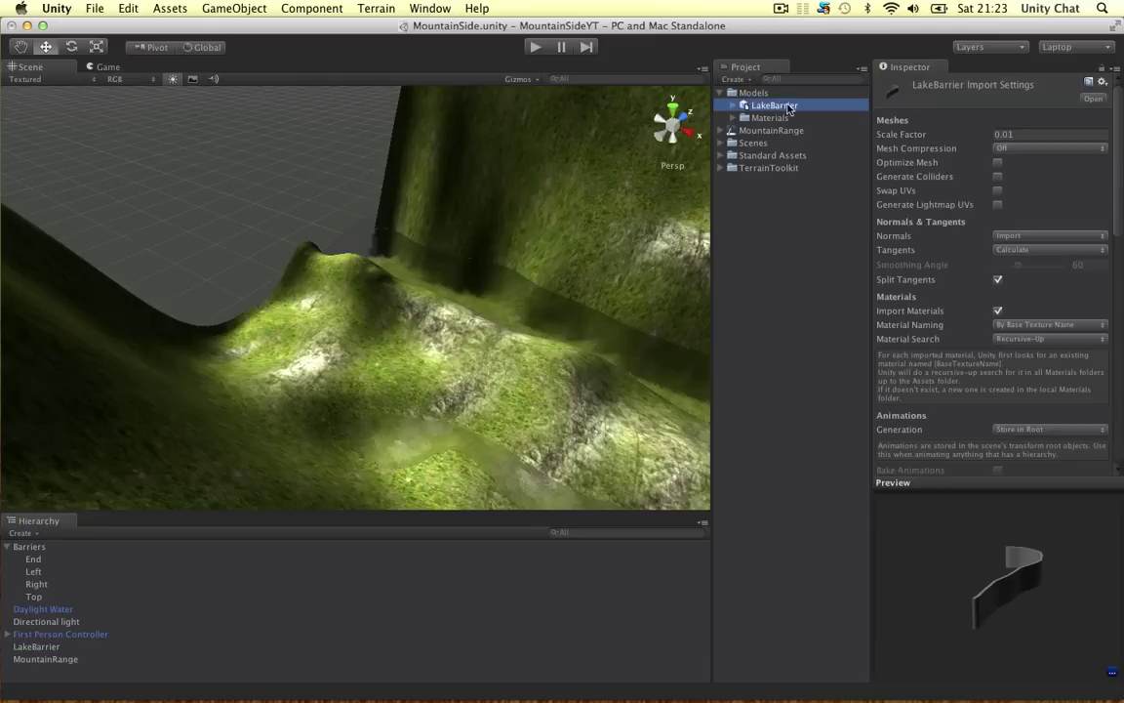
left_click(1032, 135)
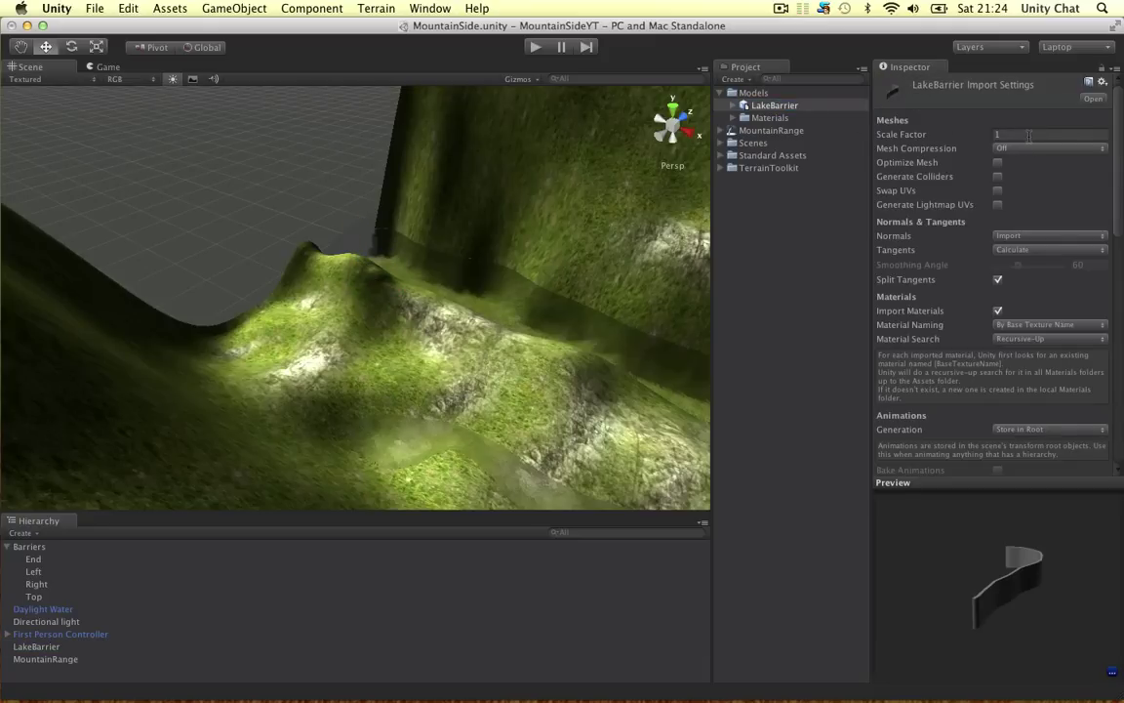
scroll(1028, 136, "down", 15)
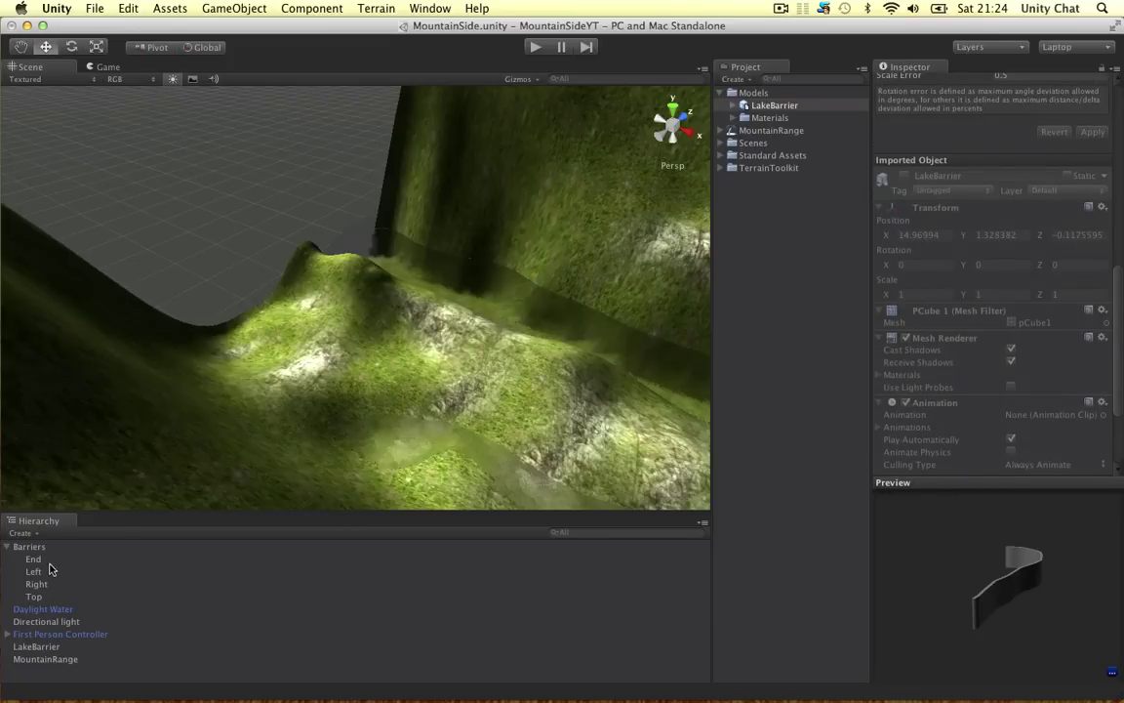
Add a Mesh Collider to the LakeBarrier object in the scene and assign the pCube1 mesh to it
left_click(39, 646)
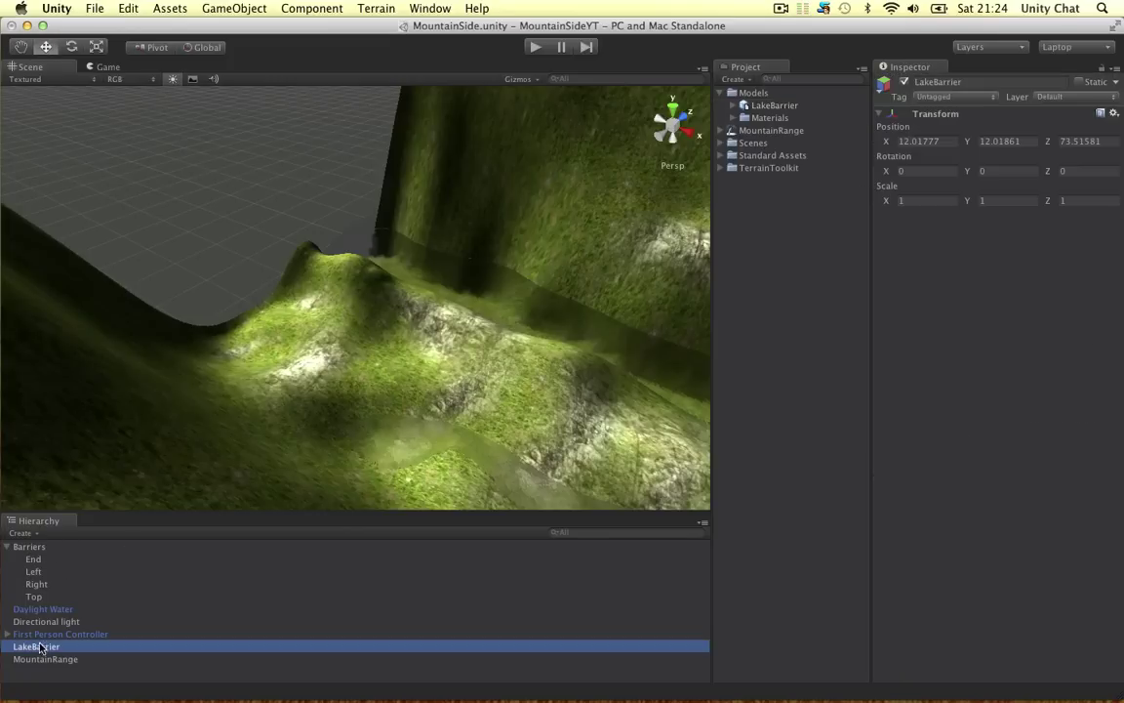
left_click(312, 8)
mouse_move(309, 57)
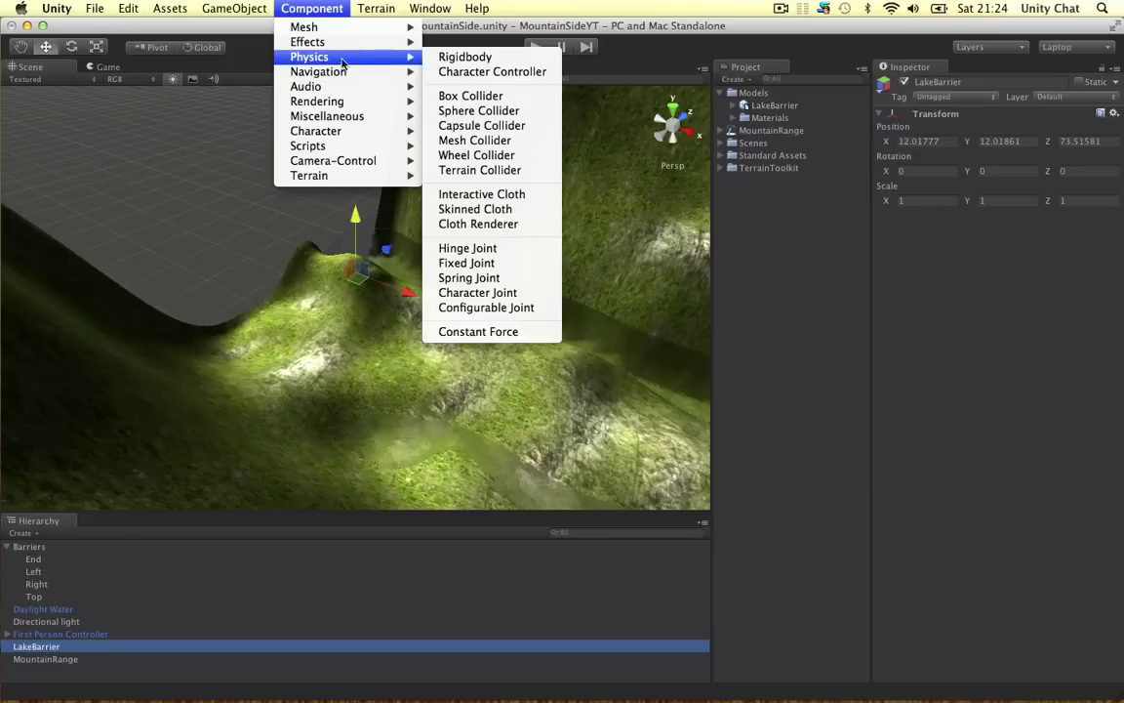
left_click(475, 140)
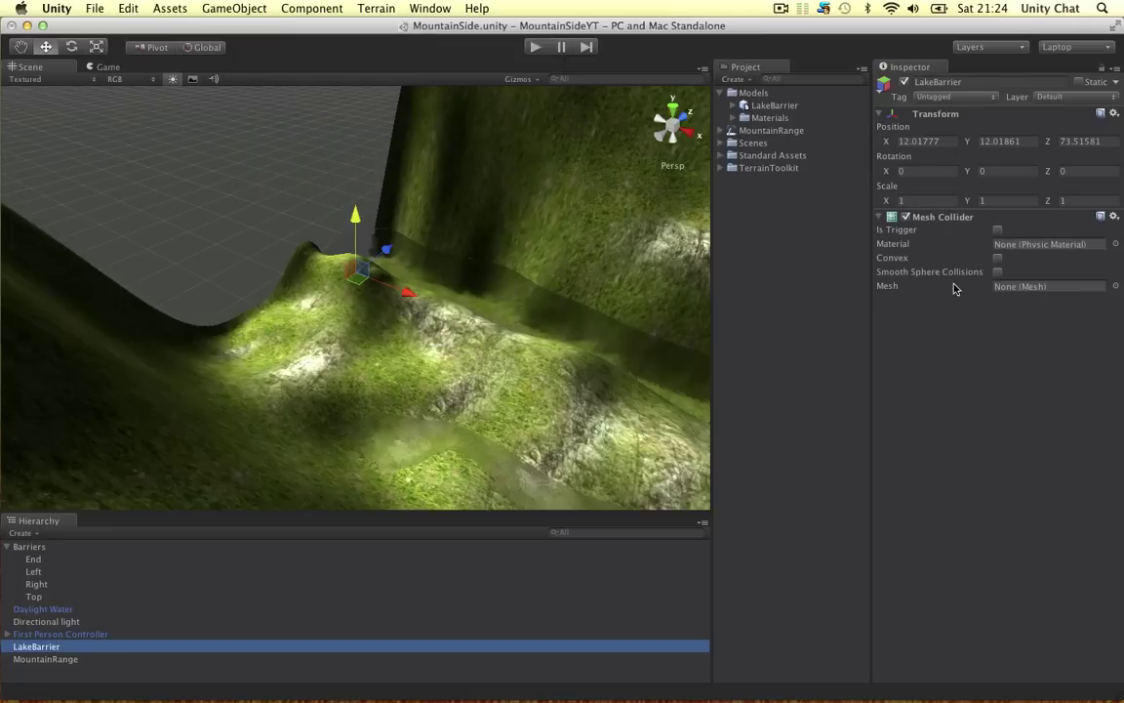
left_click(1117, 287)
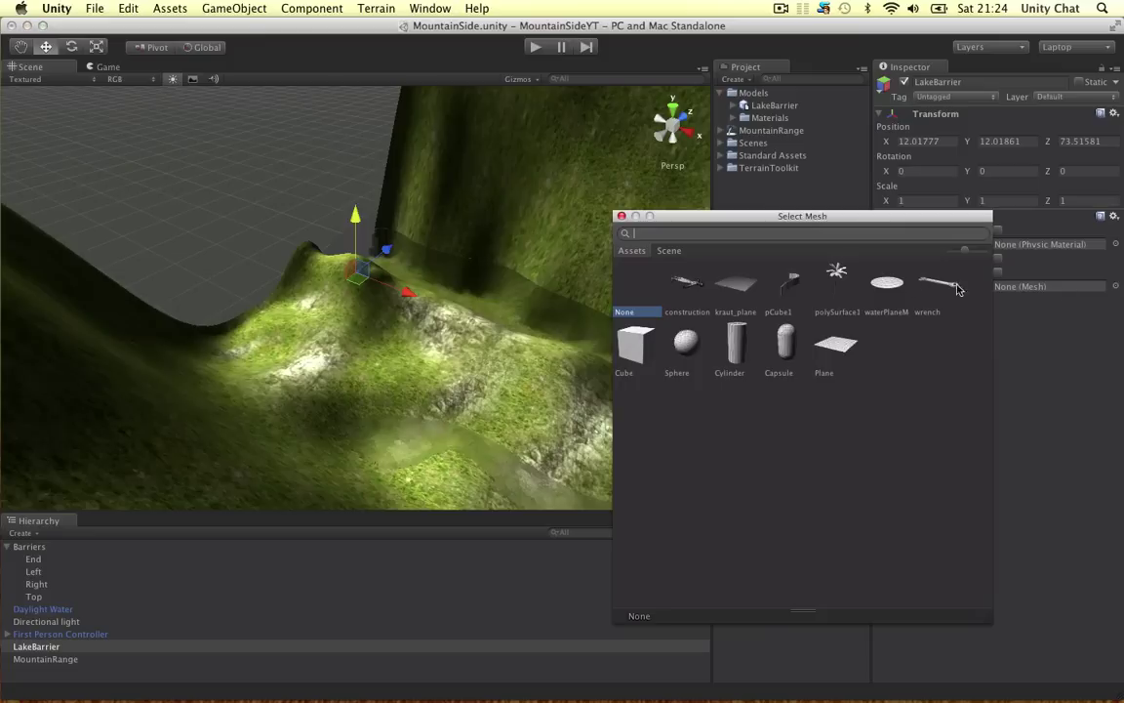
double_click(792, 280)
Set the barrier's Y rotation to 180 and scale it uniformly to about 3.7
left_click_drag(491, 283, 275, 247, "alt")
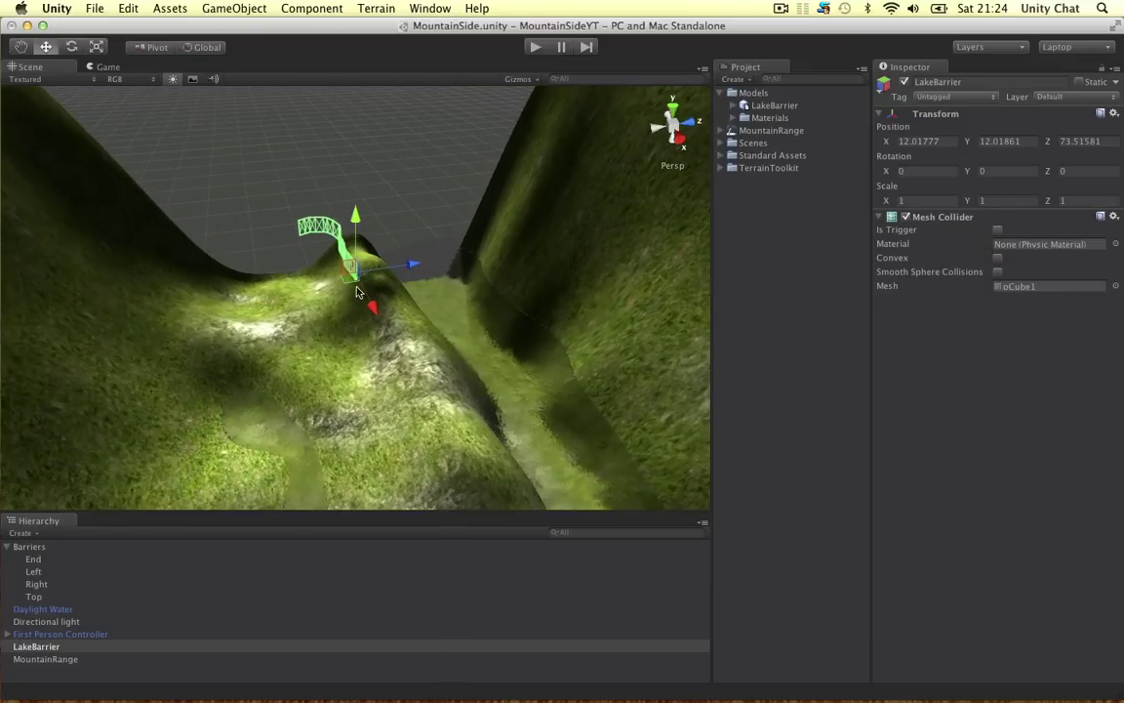
scroll(377, 287, "down", 1)
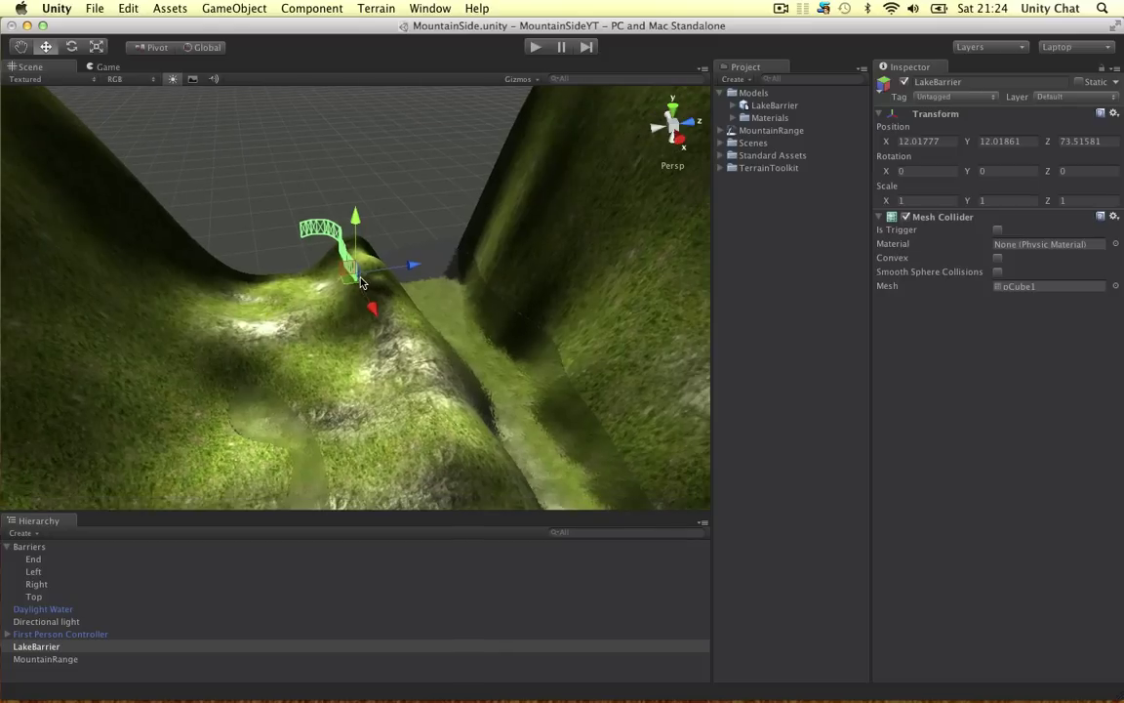
left_click(1019, 172)
type("180")
left_click_drag(558, 234, 383, 352, "alt")
key("r")
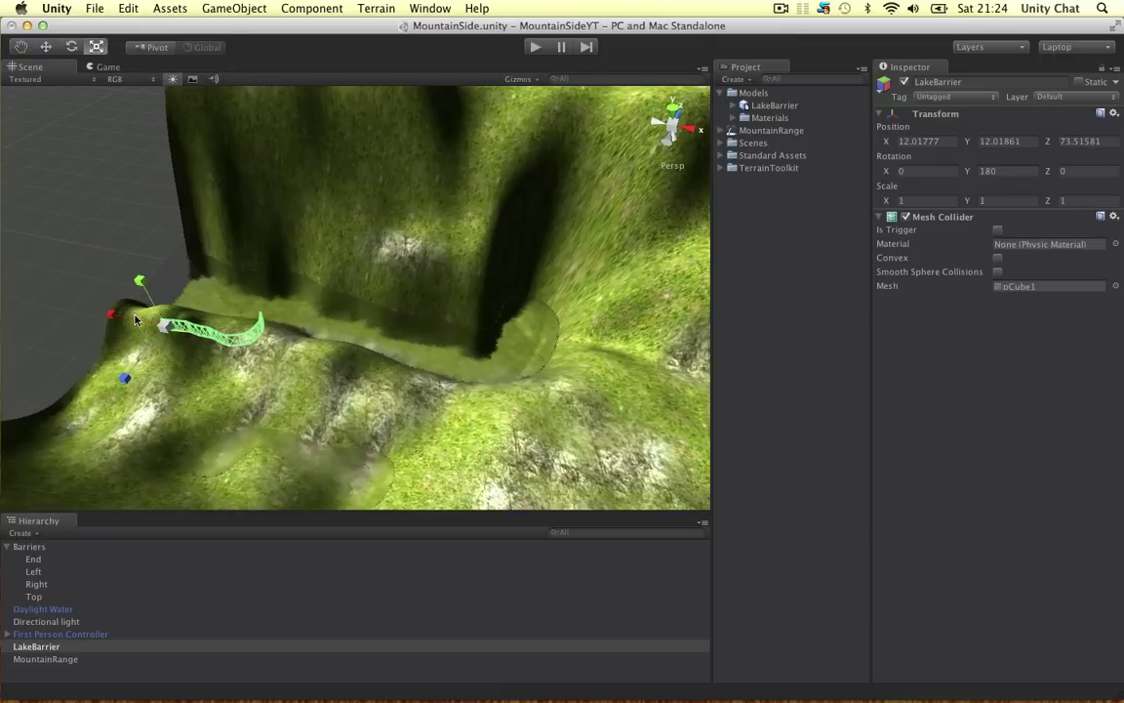
left_click_drag(167, 327, 609, 99)
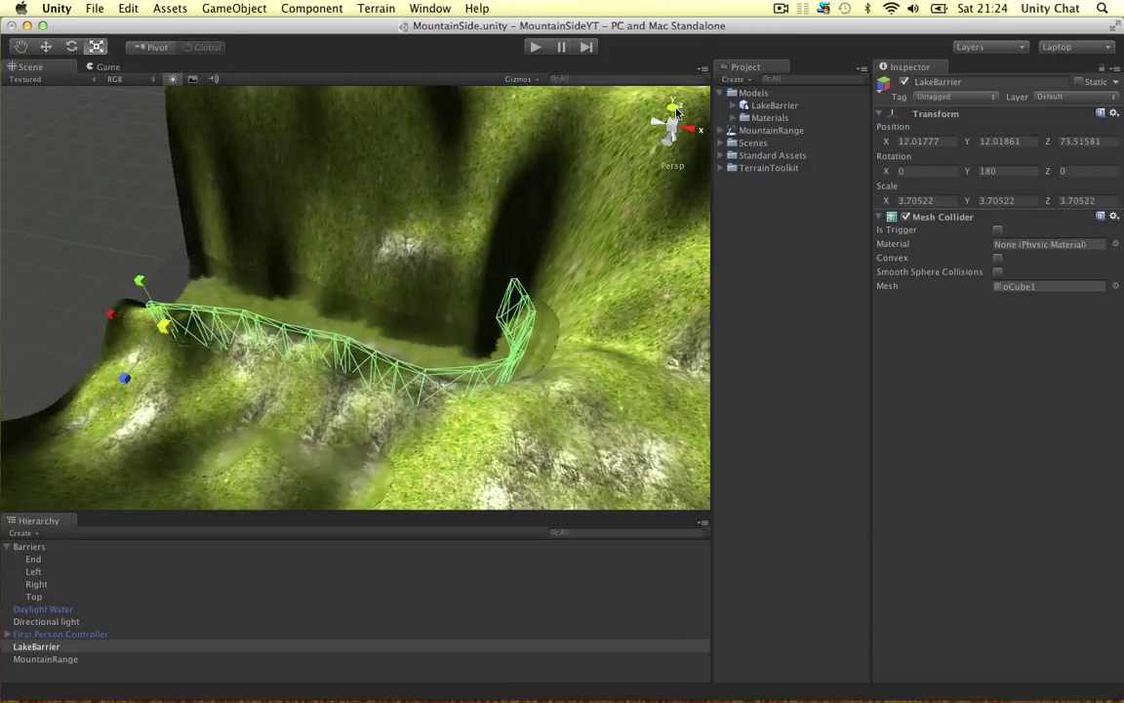
From above, scale the barrier to about 5 and move it to X about 1.77 and Z about 79.5 along the river bank
left_click_drag(677, 112, 203, 455, "alt")
key("w")
key("r")
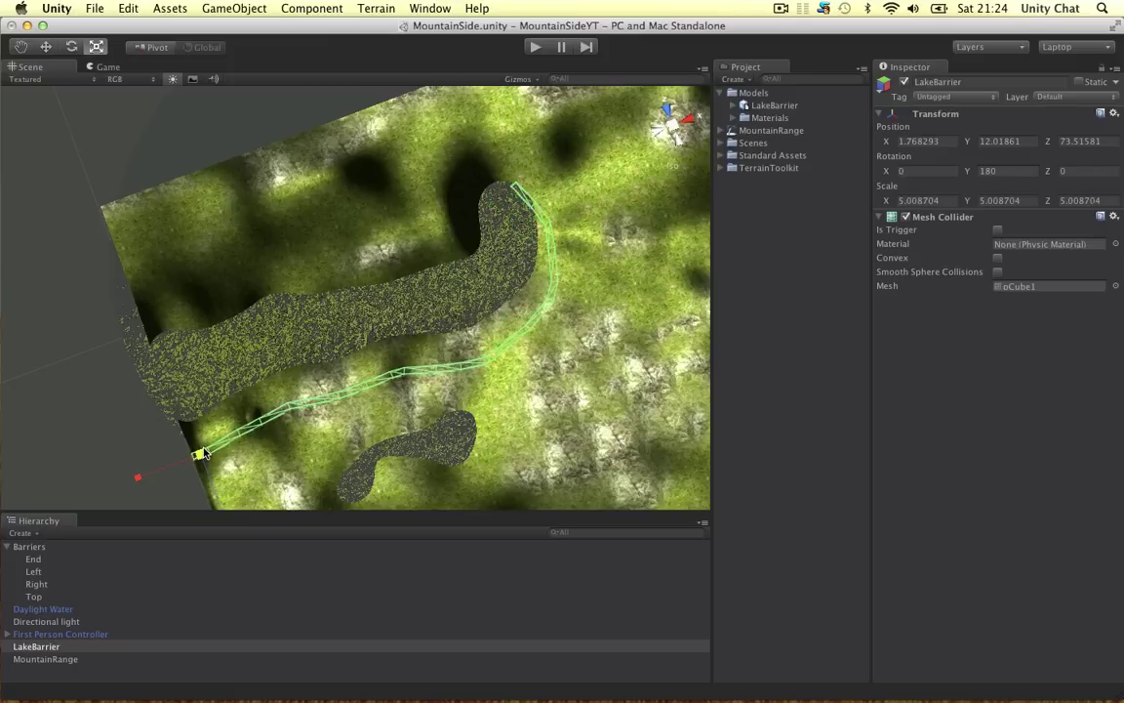
key("w")
left_click_drag(191, 421, 185, 393)
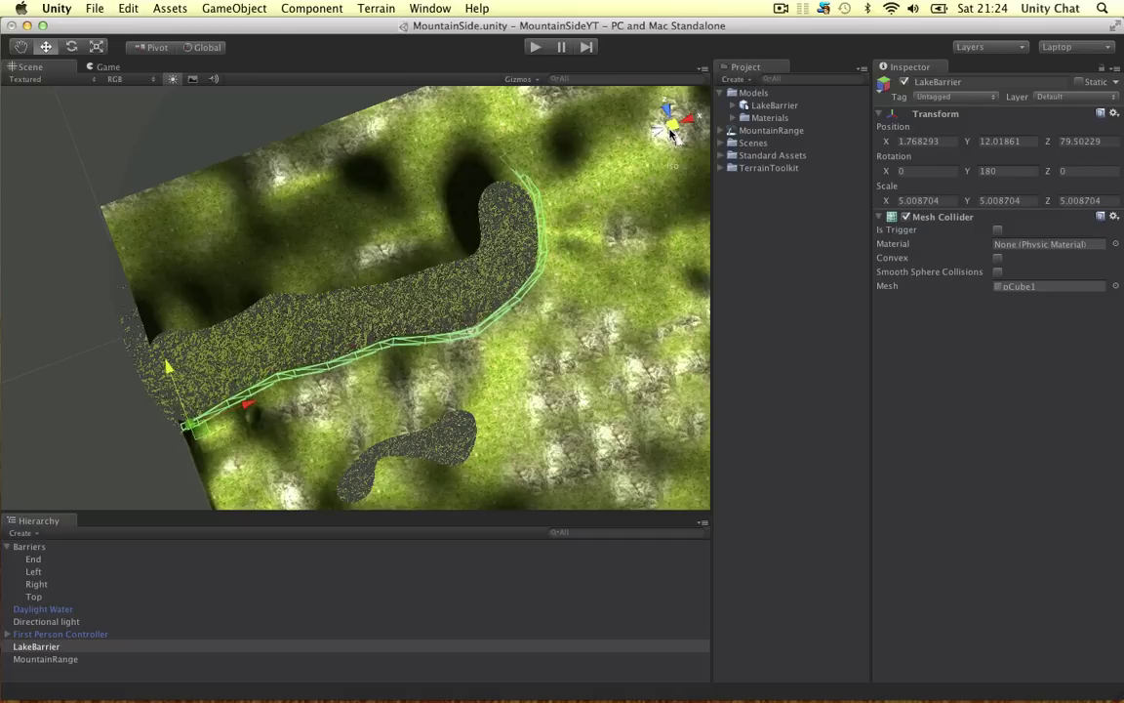
Shift the barrier along X to about 1.56 so it lines up with the bank, undoing any stray move
left_click(670, 132)
left_click_drag(661, 208, 402, 219, "alt")
left_click_drag(620, 210, 458, 180, "alt")
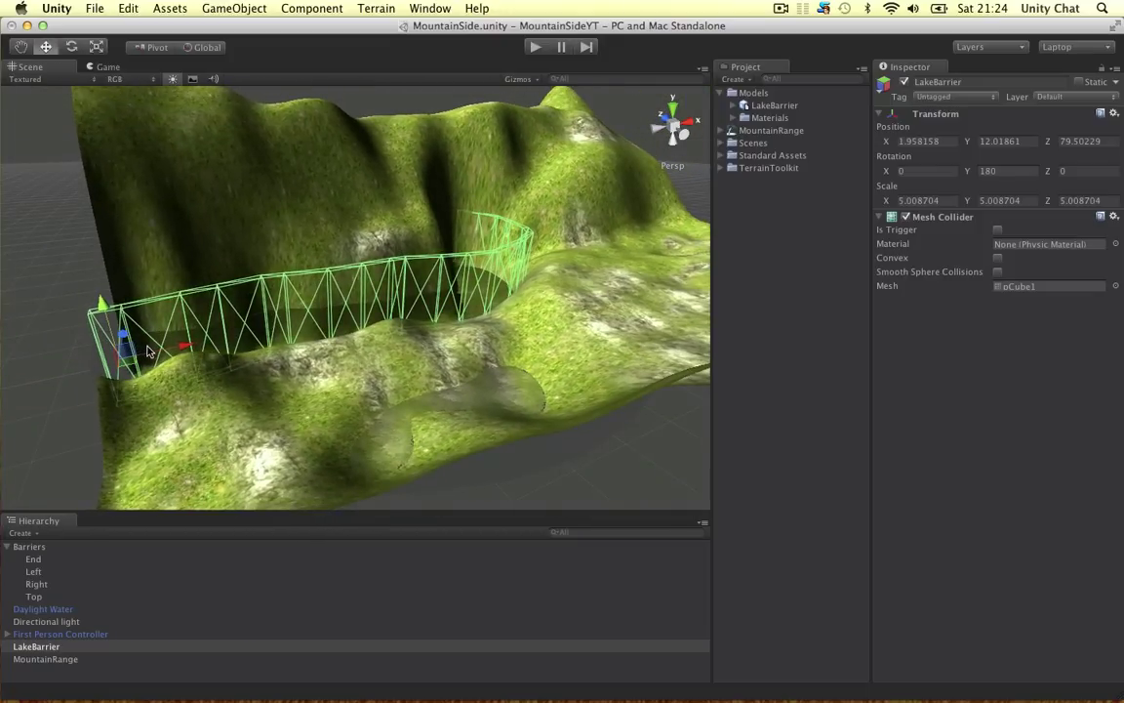
left_click(145, 347)
key("super+z")
left_click_drag(144, 347, 191, 348, "alt")
left_click_drag(491, 247, 327, 302, "alt")
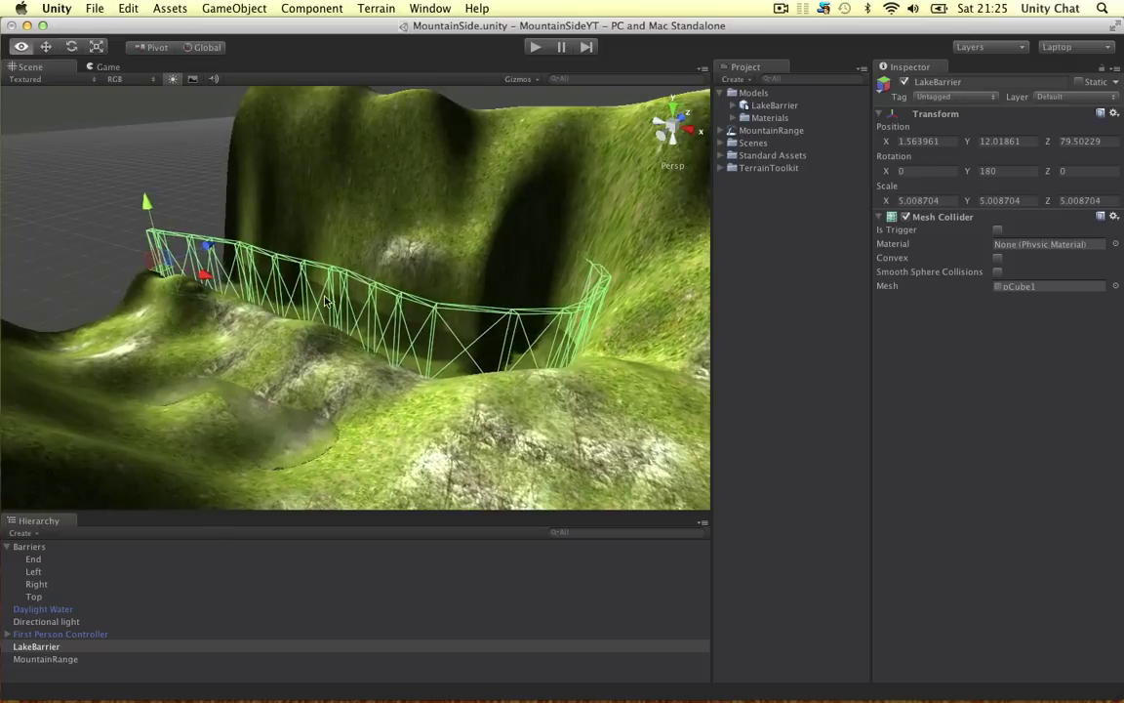
Raise the MountainRange terrain along the river bank using Raise/Lower Terrain with brush size 67 and opacity 100
left_click(386, 466)
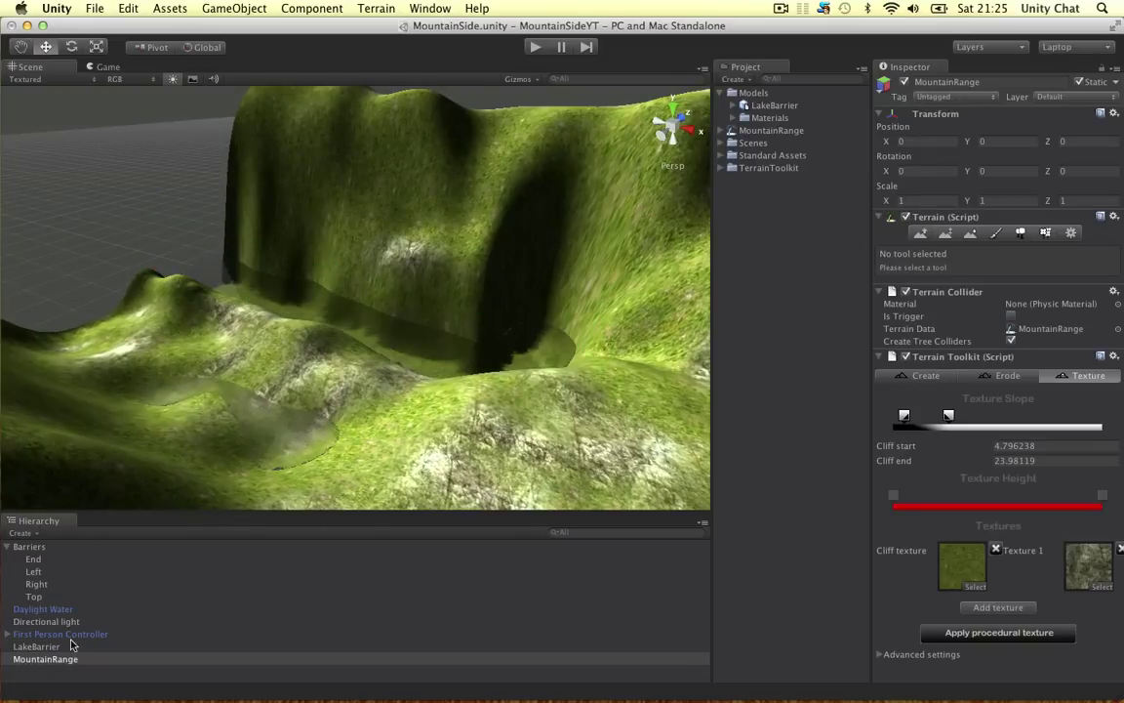
left_click(925, 234)
mouse_move(447, 268)
left_mouse_down("alt")
mouse_move(414, 301)
mouse_move(419, 277)
mouse_move(438, 310)
mouse_move(461, 302)
left_mouse_up("alt")
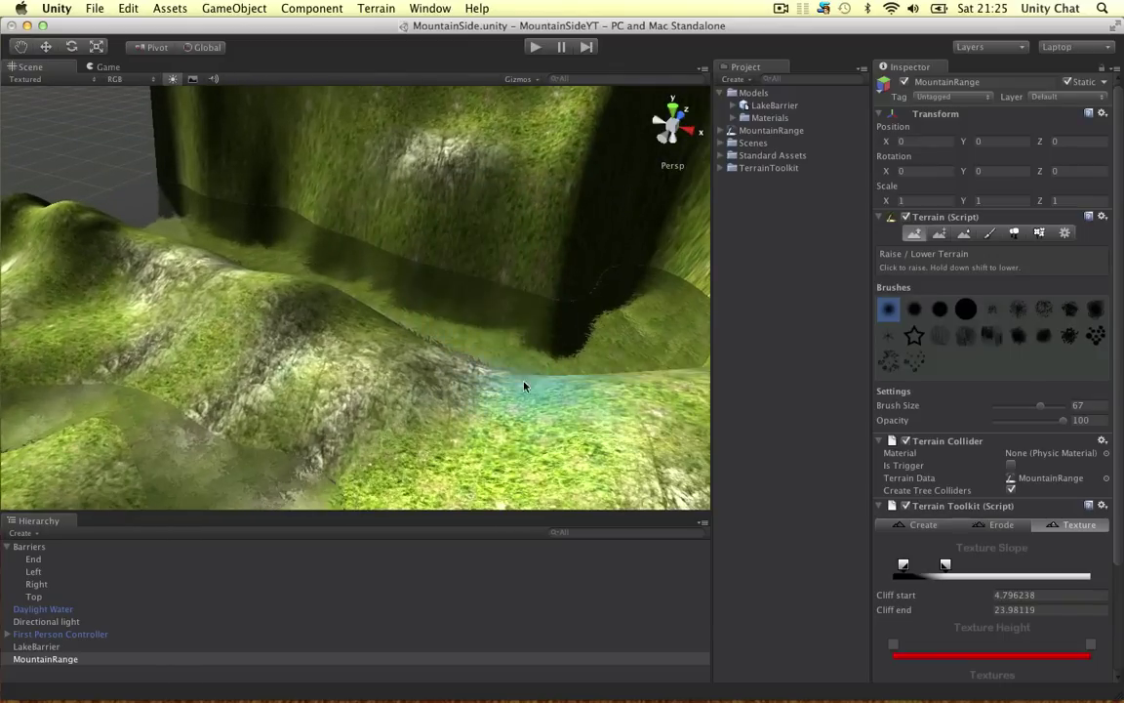
left_click_drag(464, 351, 417, 408, "alt")
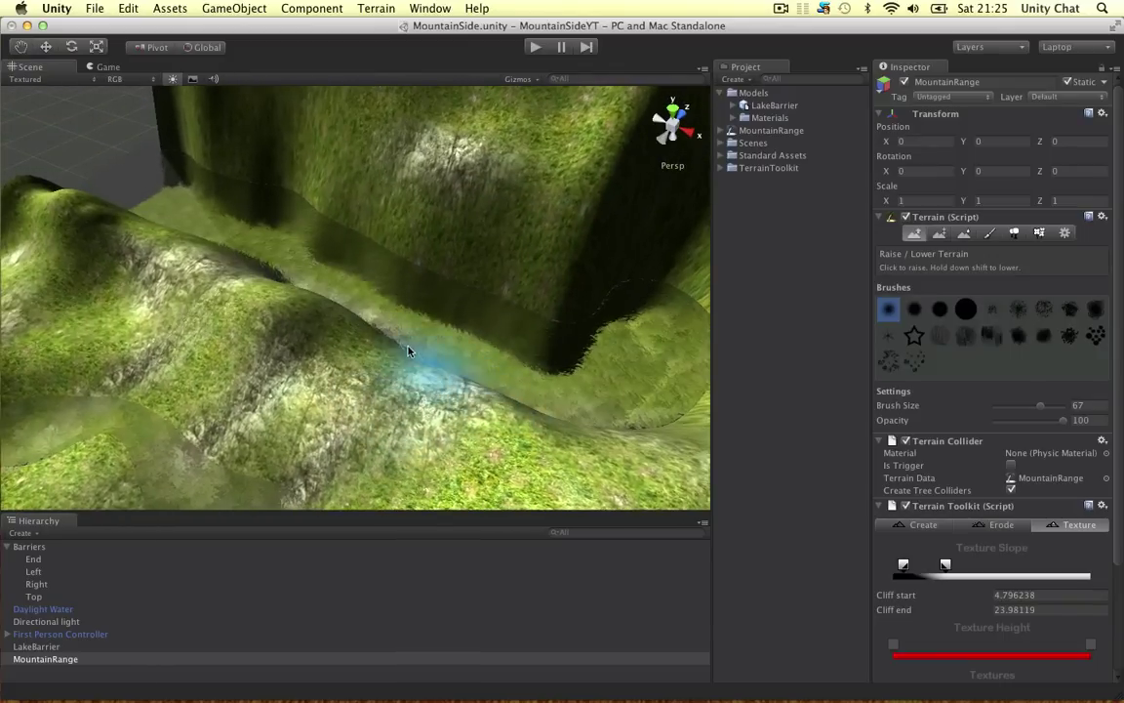
mouse_move(311, 321)
left_mouse_down("alt")
mouse_move(465, 345)
mouse_move(500, 282)
mouse_move(436, 297)
left_mouse_up("alt")
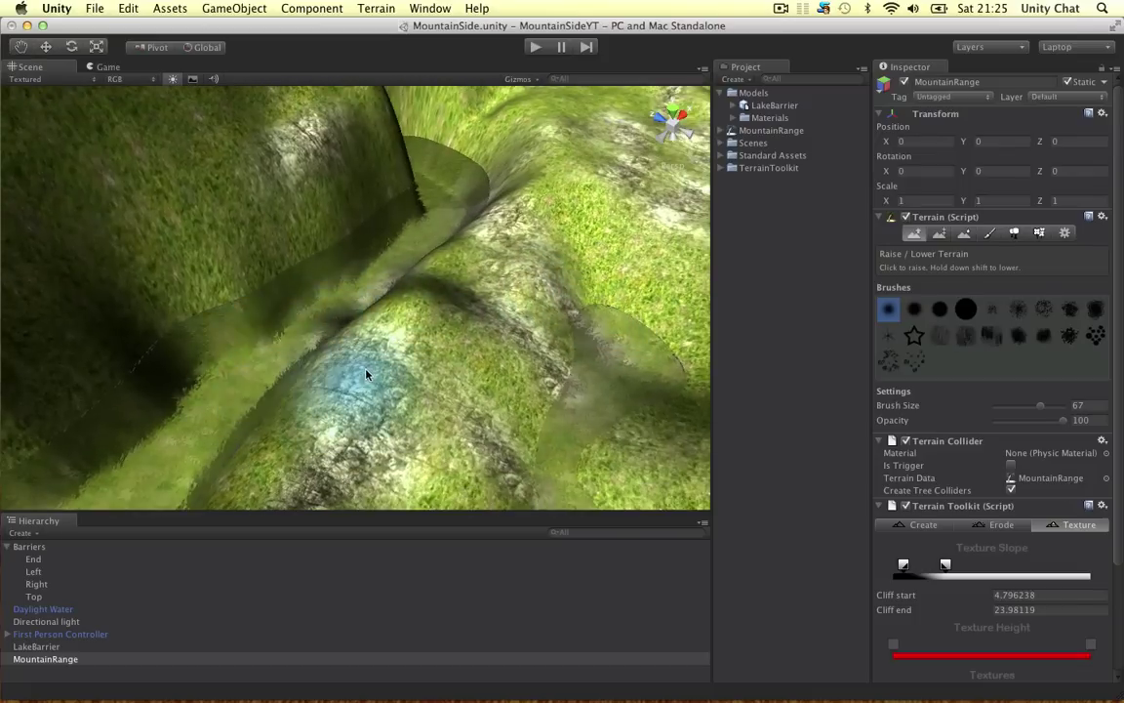
mouse_move(365, 375)
left_mouse_down("alt")
mouse_move(424, 330)
mouse_move(418, 228)
left_mouse_up("alt")
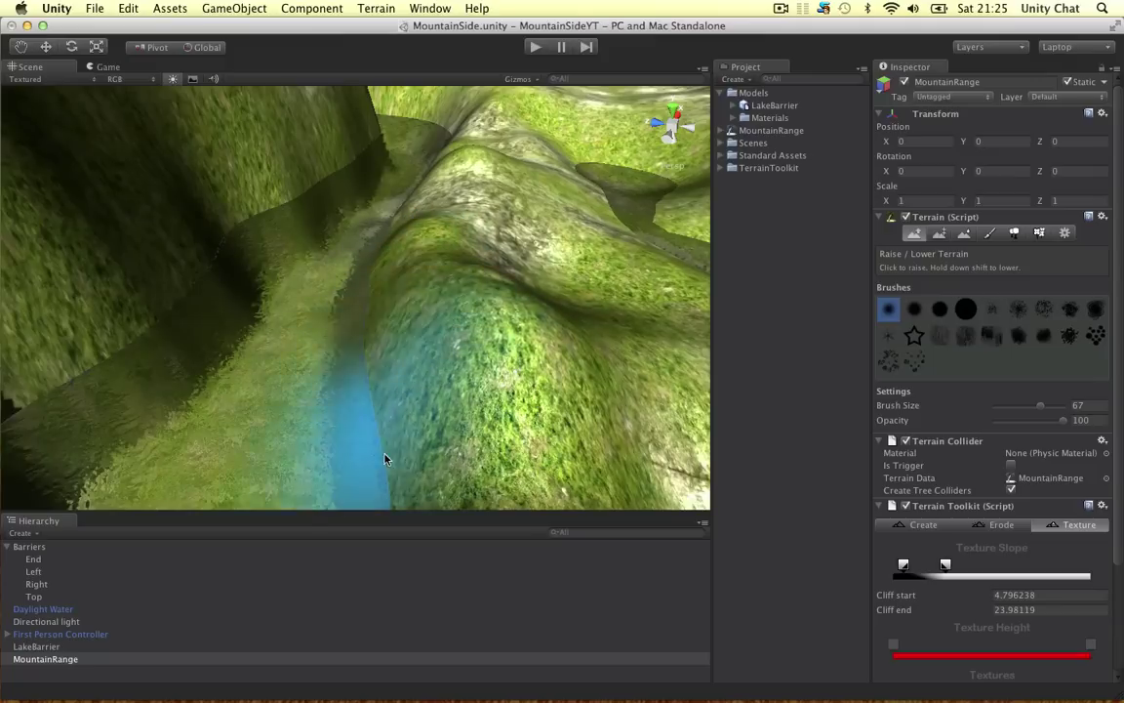
left_click_drag(578, 234, 428, 244, "alt")
mouse_move(610, 193)
left_mouse_down("alt")
mouse_move(542, 228)
mouse_move(276, 272)
mouse_move(546, 252)
mouse_move(595, 236)
left_mouse_up("alt")
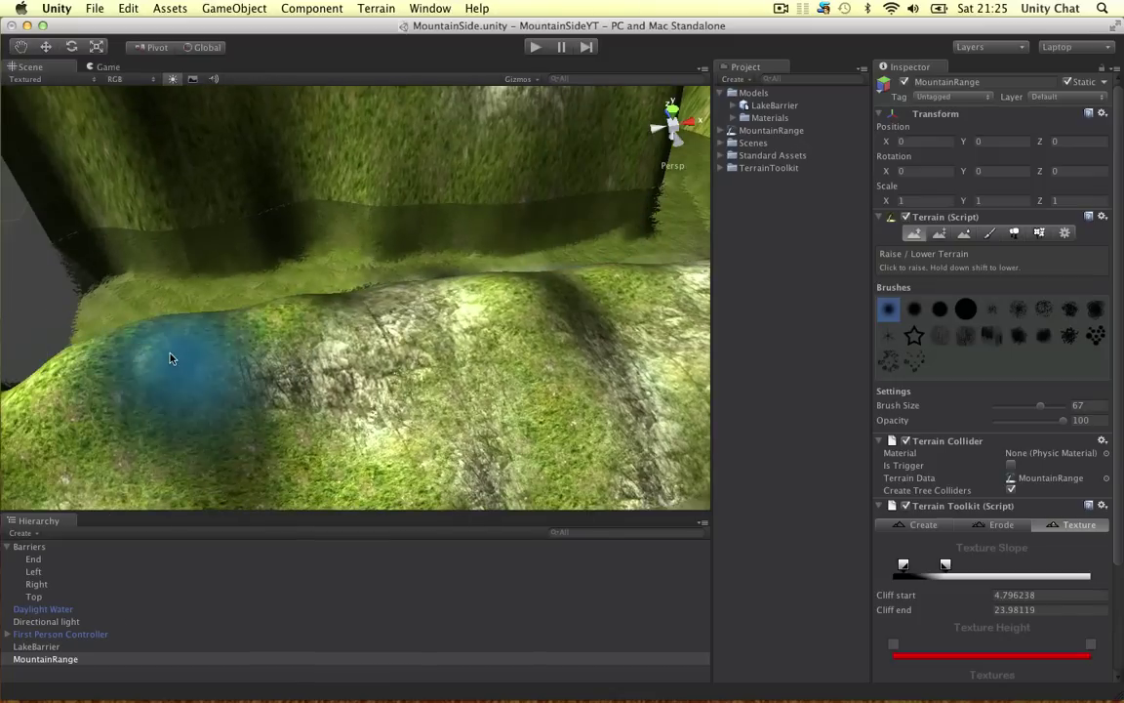
mouse_move(429, 322)
left_mouse_down("alt")
mouse_move(606, 282)
mouse_move(620, 251)
mouse_move(307, 281)
left_mouse_up("alt")
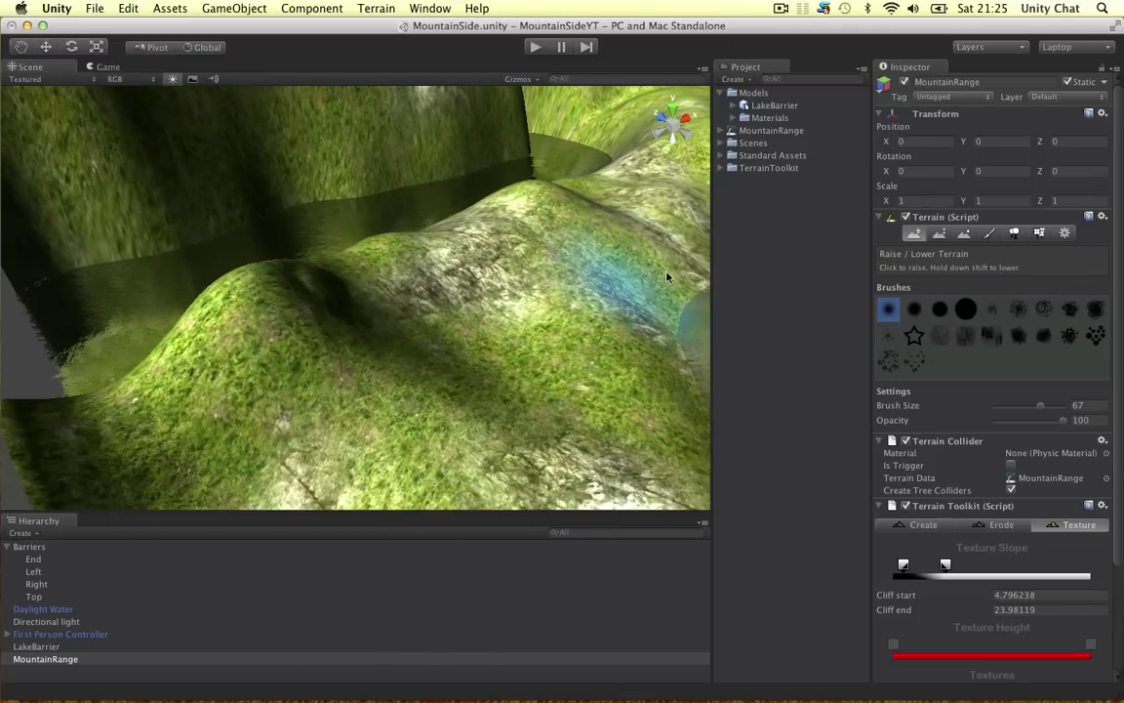
Smooth the terrain on the hill at the river's open end and raise the bank around the river's curved end
left_click(964, 234)
mouse_move(303, 281)
left_mouse_down()
mouse_move(358, 270)
mouse_move(308, 288)
mouse_move(388, 287)
mouse_move(325, 287)
mouse_move(356, 283)
left_mouse_up()
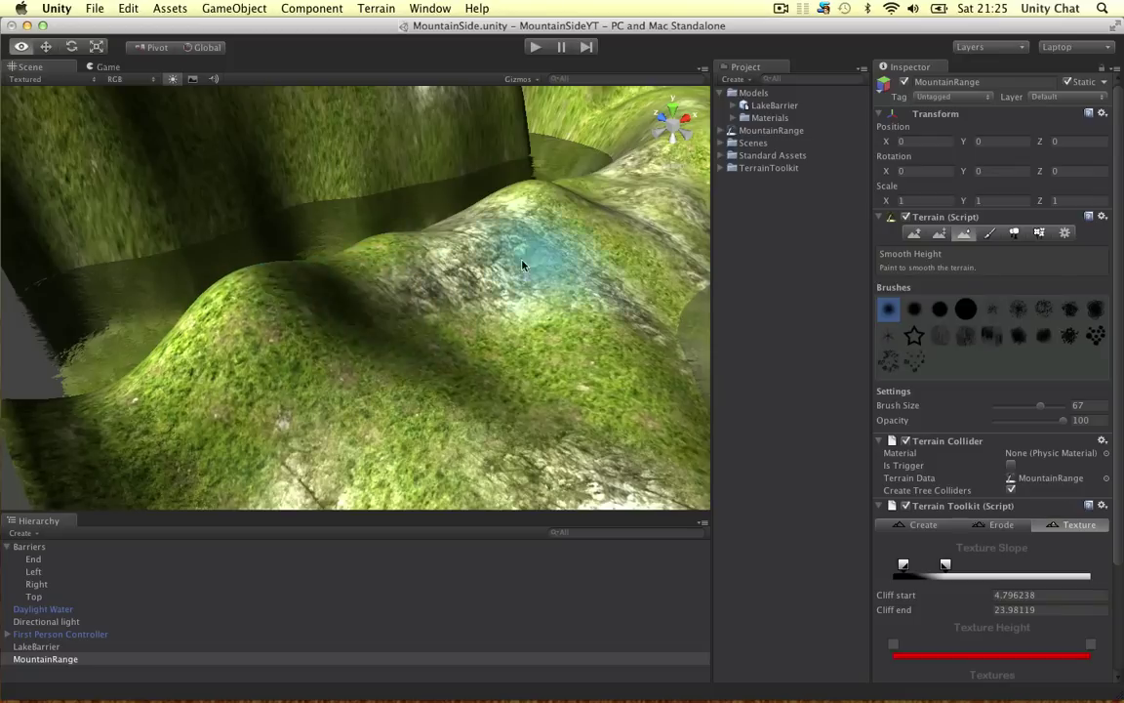
left_click_drag(522, 264, 367, 317, "alt")
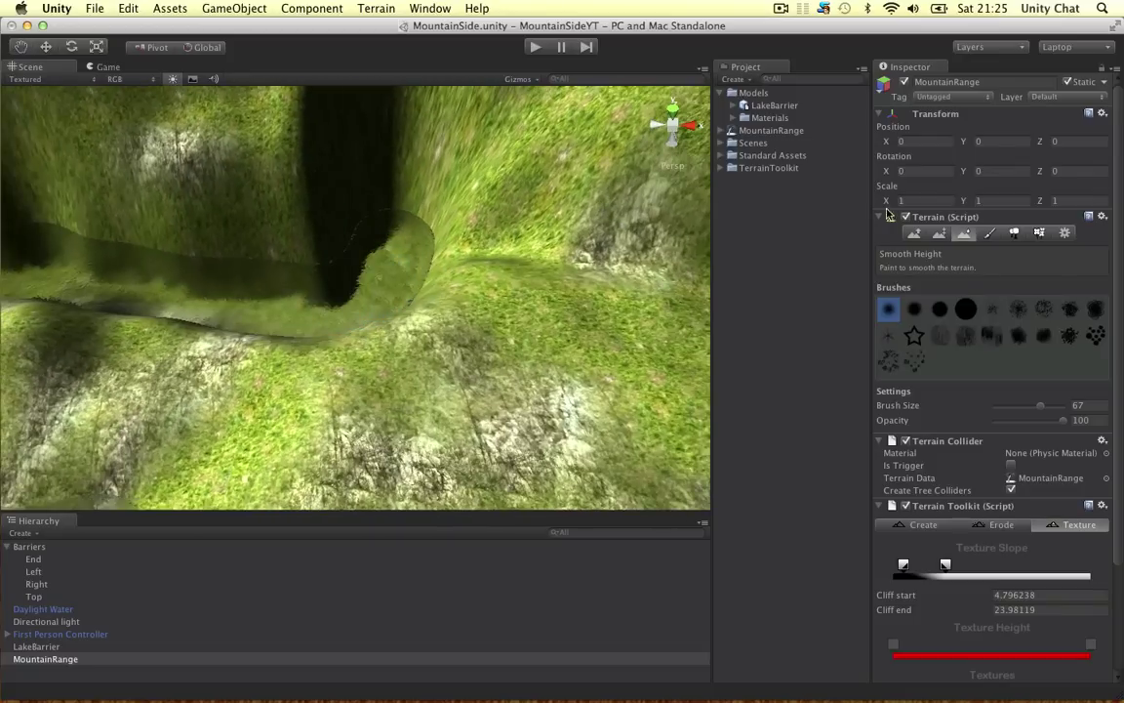
left_click(915, 233)
mouse_move(497, 274)
left_mouse_down()
mouse_move(447, 246)
mouse_move(395, 308)
mouse_move(355, 324)
mouse_move(498, 261)
mouse_move(513, 272)
left_mouse_up()
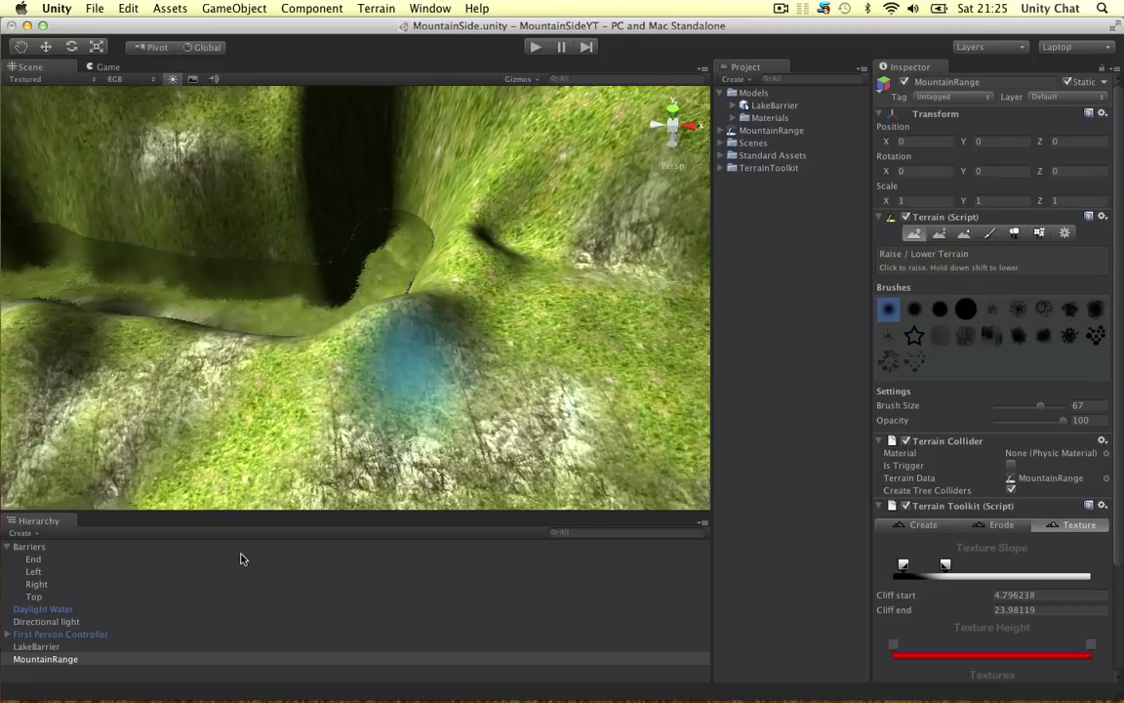
Select LakeBarrier, play the scene and walk up to the river to test the barrier, and stop playback
left_click(62, 646)
left_click_drag(220, 387, 533, 109, "alt")
left_click(534, 47)
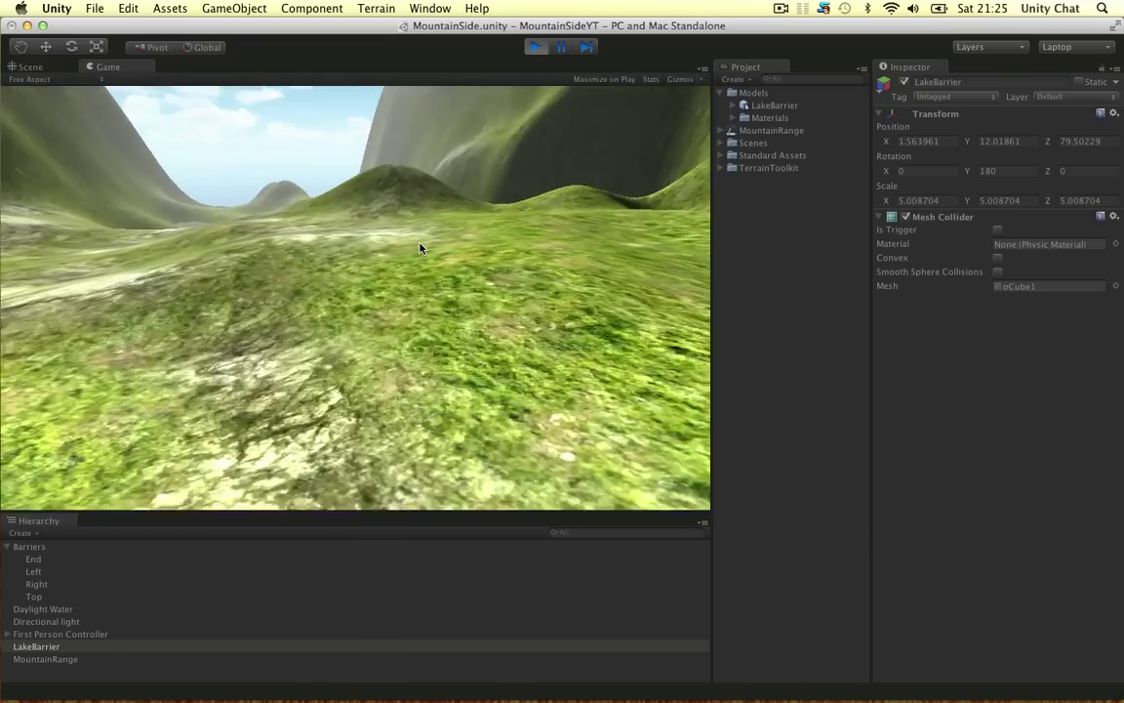
key("w")
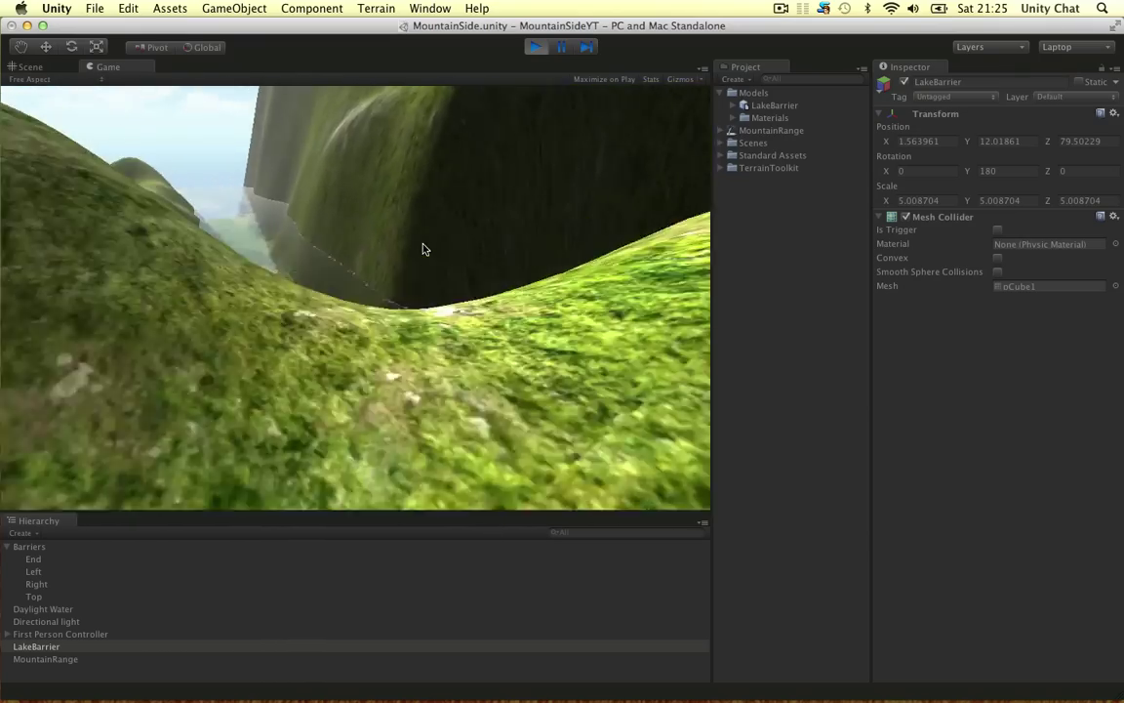
key("w")
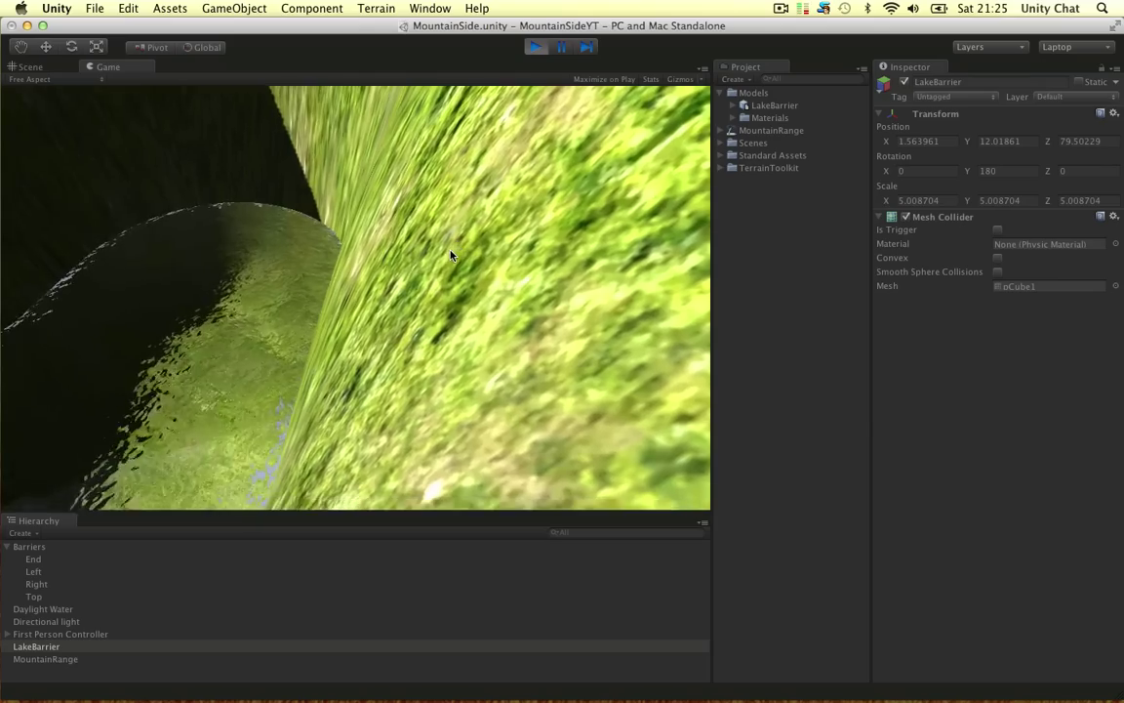
key("w")
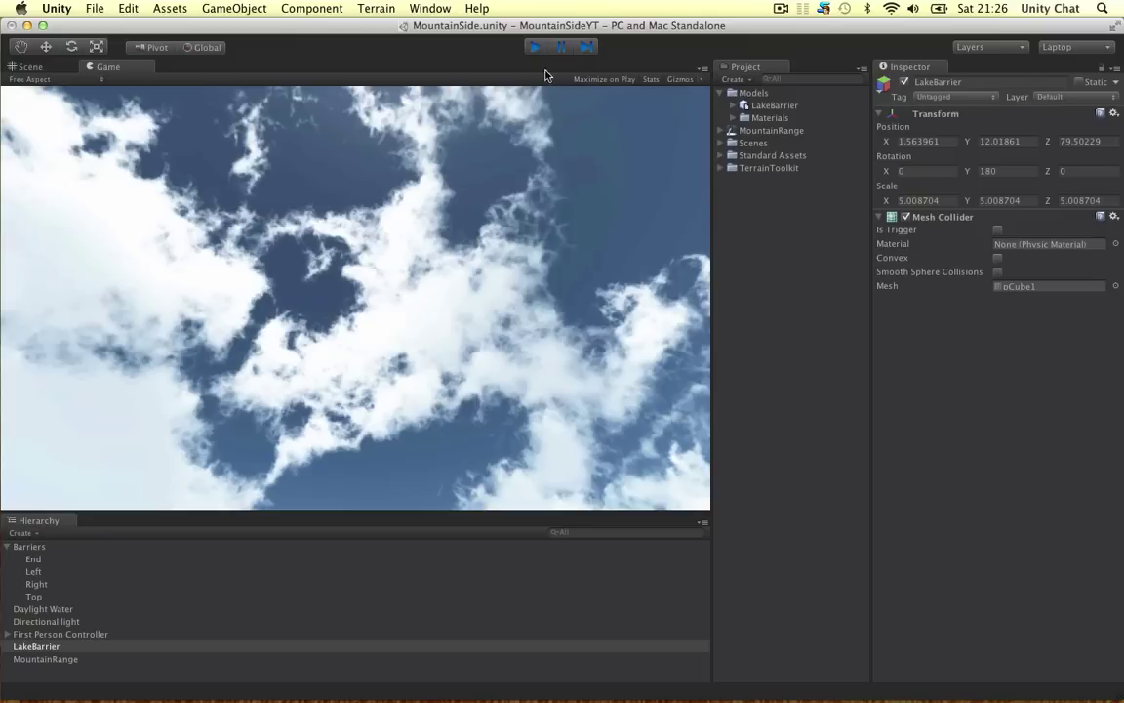
left_click(534, 45)
Reduce the terrain brush opacity to 51 and reshape the raised bank at the river's curved end with Raise/Lower Terrain
left_click_drag(349, 294, 629, 250, "alt")
left_click_drag(308, 300, 697, 190, "alt")
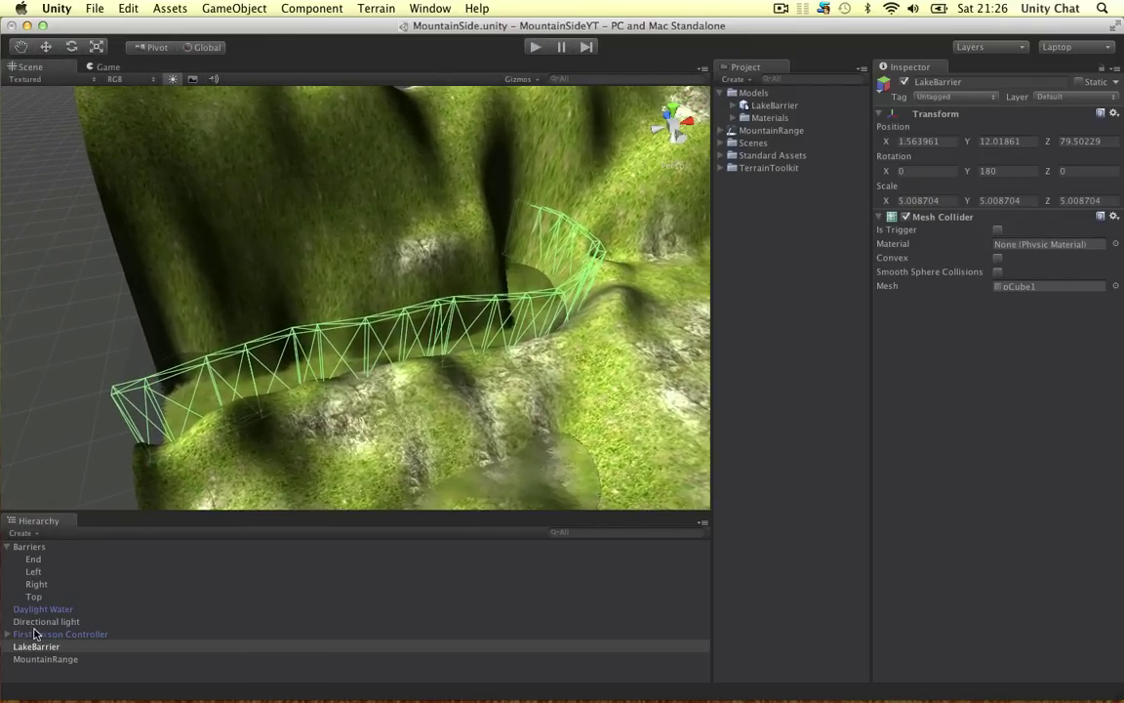
left_click(45, 659)
right_click_drag(683, 251, 572, 313)
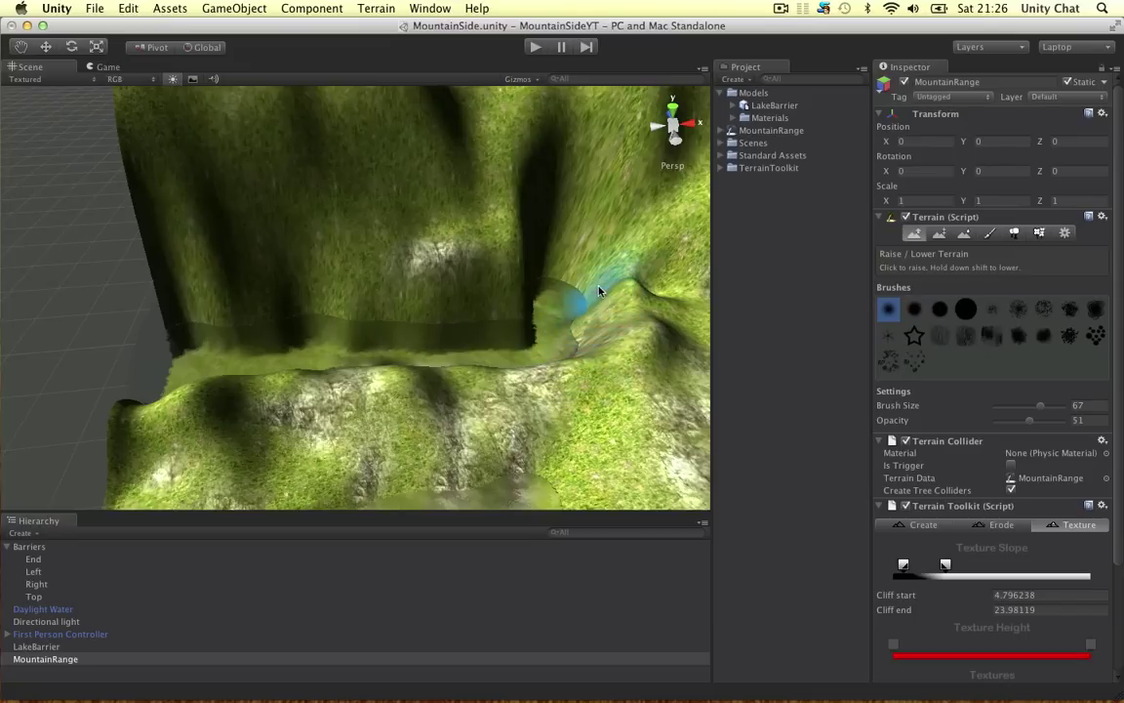
scroll(599, 291, "up", 1)
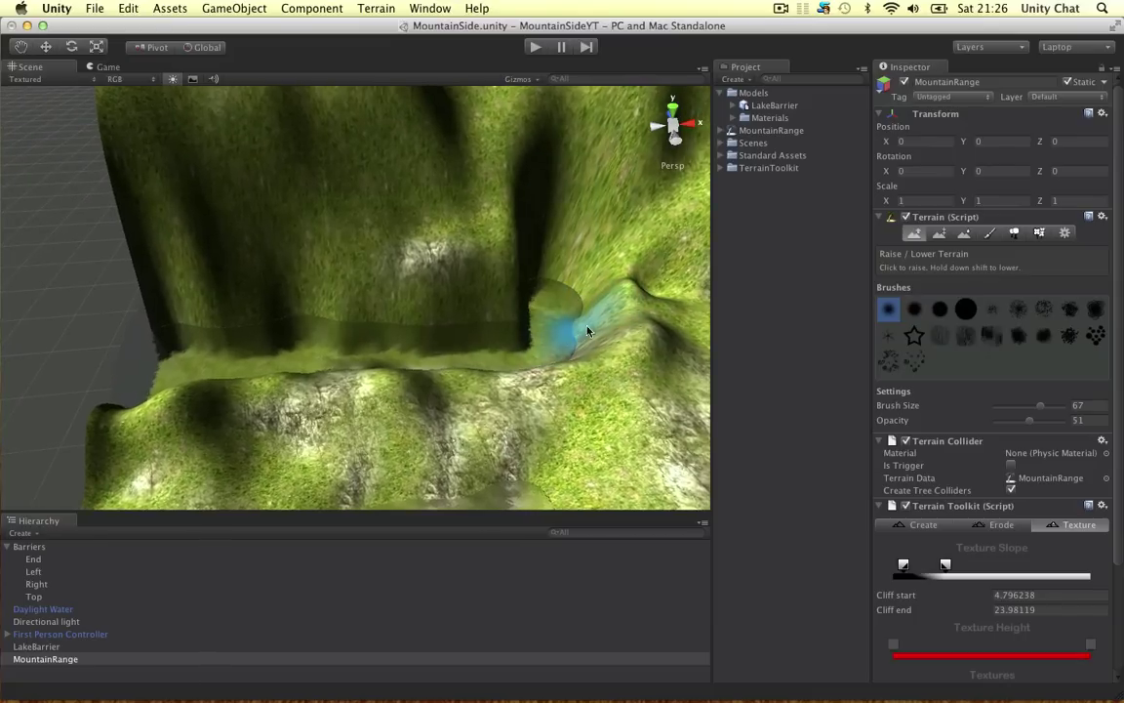
key("Right")
mouse_move(616, 295)
left_mouse_down()
mouse_move(628, 315)
mouse_move(607, 324)
mouse_move(635, 356)
mouse_move(615, 293)
left_mouse_up()
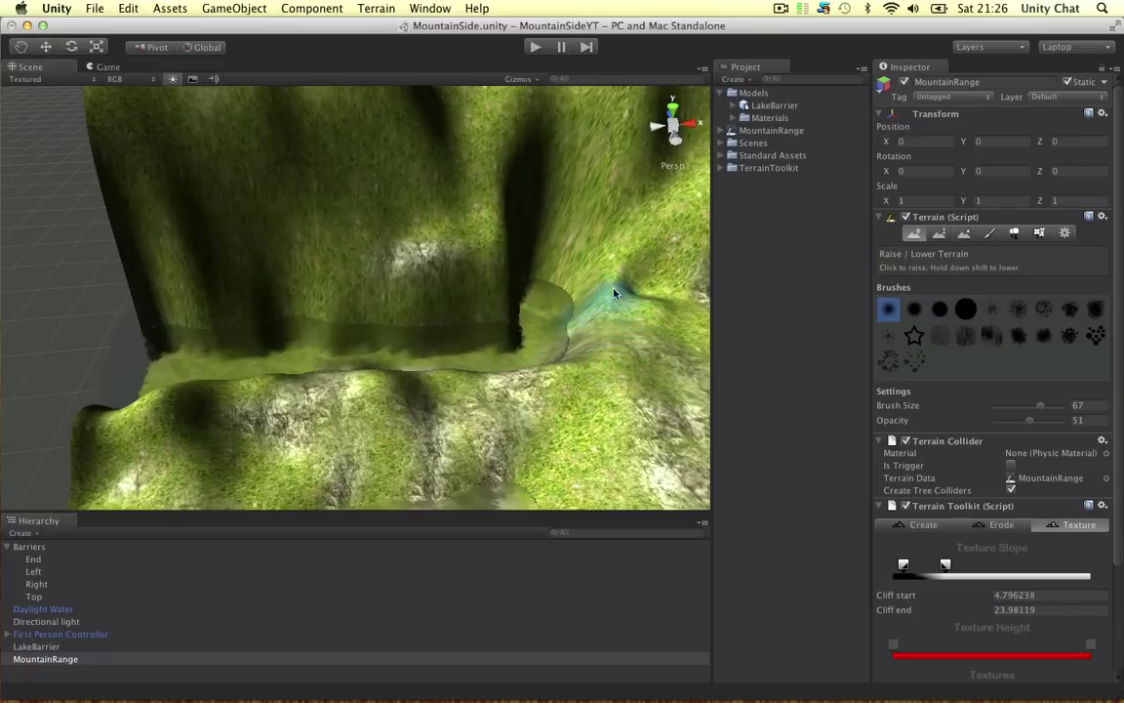
left_click_drag(512, 338, 396, 312, "alt")
mouse_move(561, 363)
middle_mouse_down()
mouse_move(423, 303)
mouse_move(406, 273)
middle_mouse_up()
right_click_drag(544, 372, 656, 371)
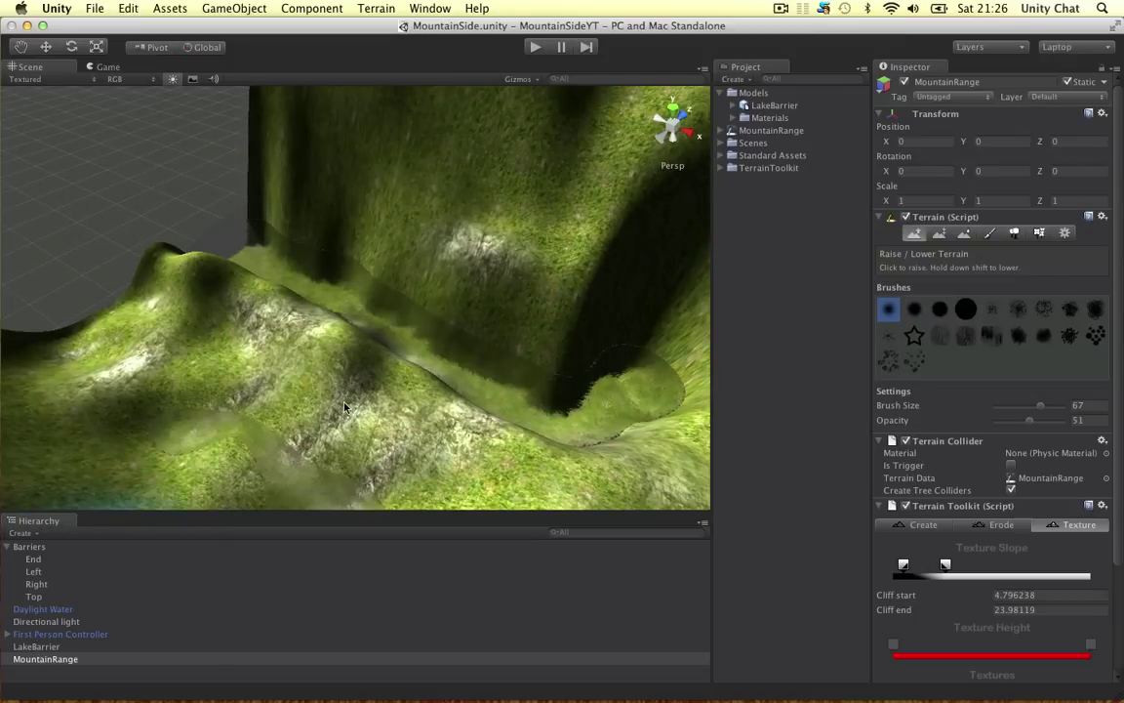
mouse_move(344, 407)
right_mouse_down()
mouse_move(359, 202)
mouse_move(283, 171)
mouse_move(246, 223)
mouse_move(217, 514)
right_mouse_up()
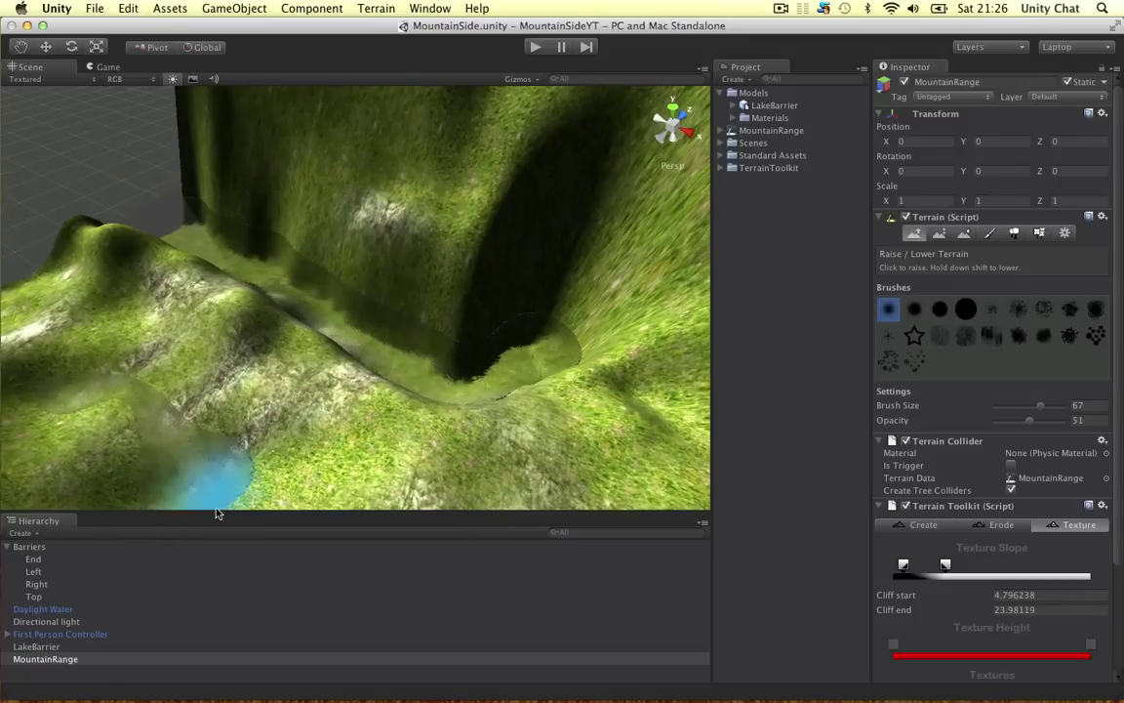
left_click_drag(44, 662, 25, 546)
left_click(6, 547)
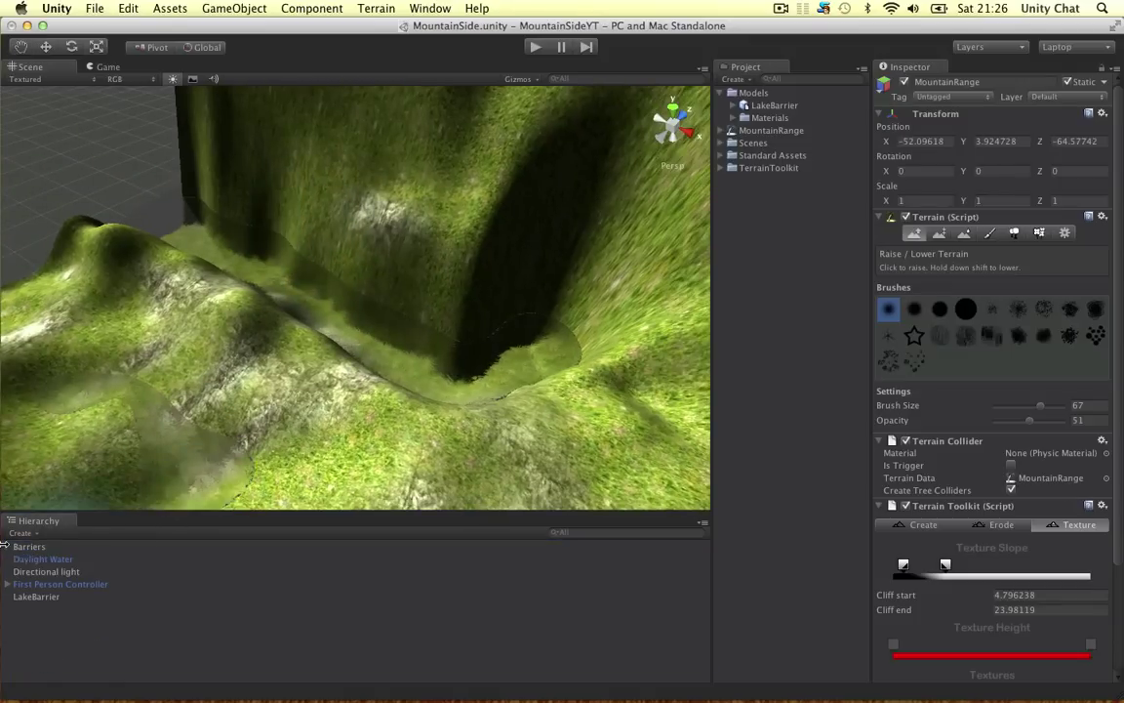
left_click(25, 547)
key("f")
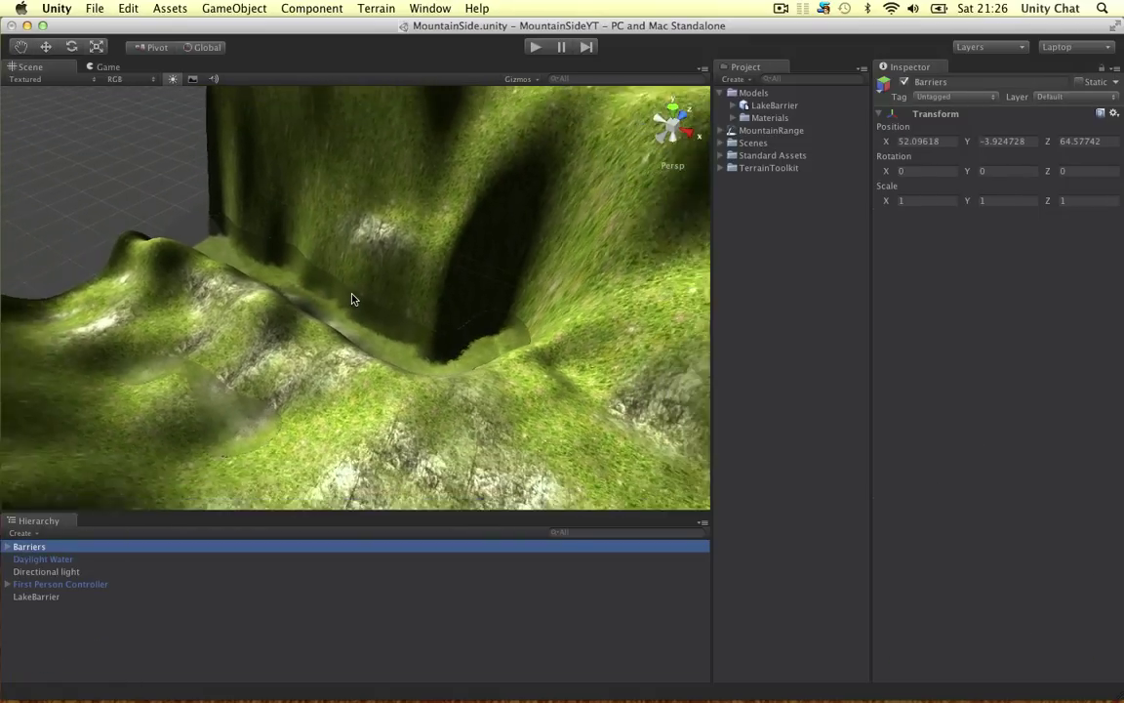
scroll(352, 298, "down", 6)
left_click_drag(471, 304, 390, 283, "alt")
left_click(7, 547)
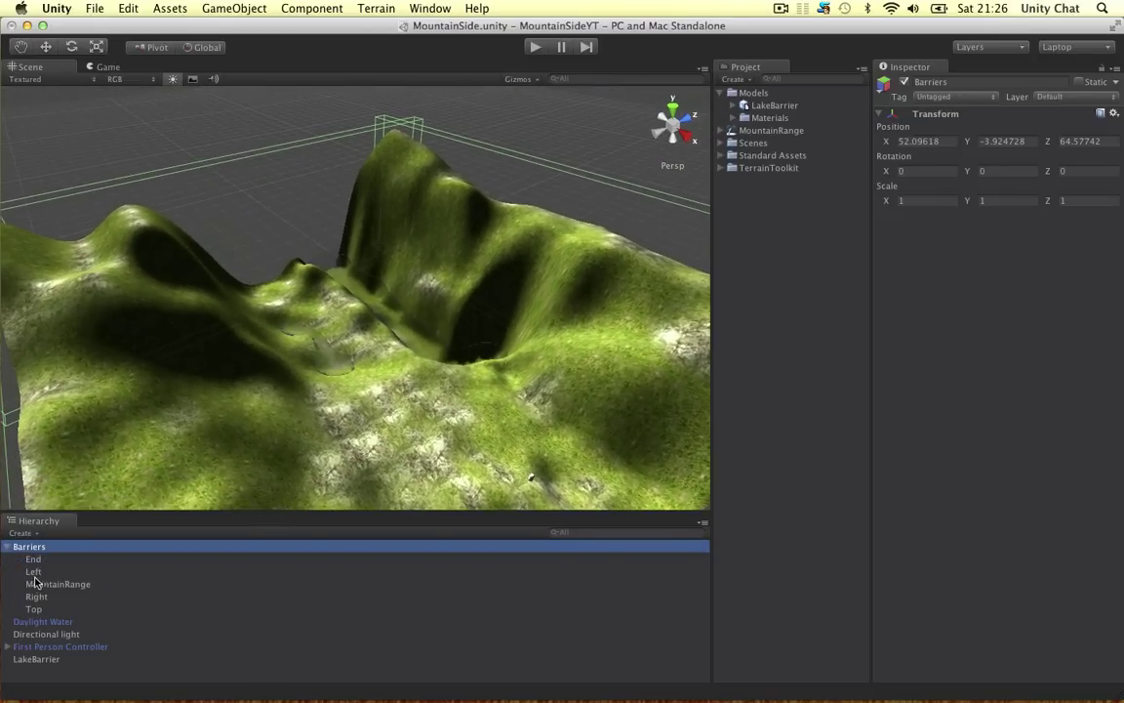
left_click(46, 584)
left_click_drag(61, 586, 37, 546)
Parent LakeBarrier under the Barriers object and inspect the grouped barrier colliders around the terrain
left_click(37, 646)
left_click(43, 547)
key("f")
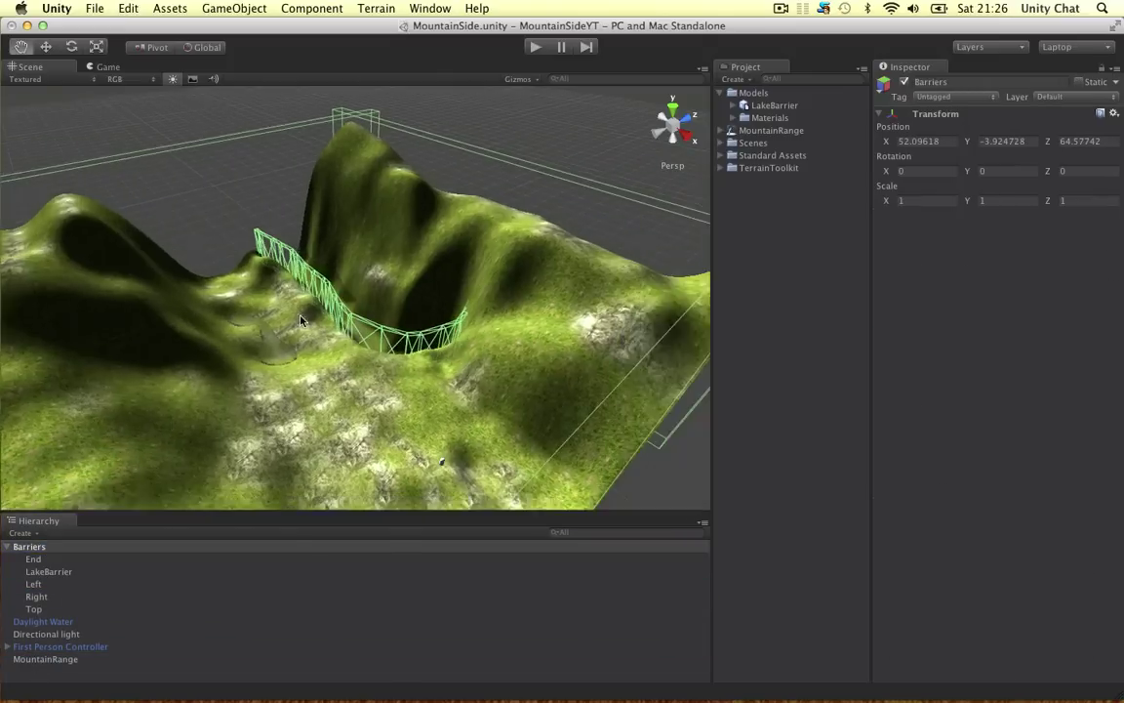
left_click_drag(349, 328, 444, 321, "alt")
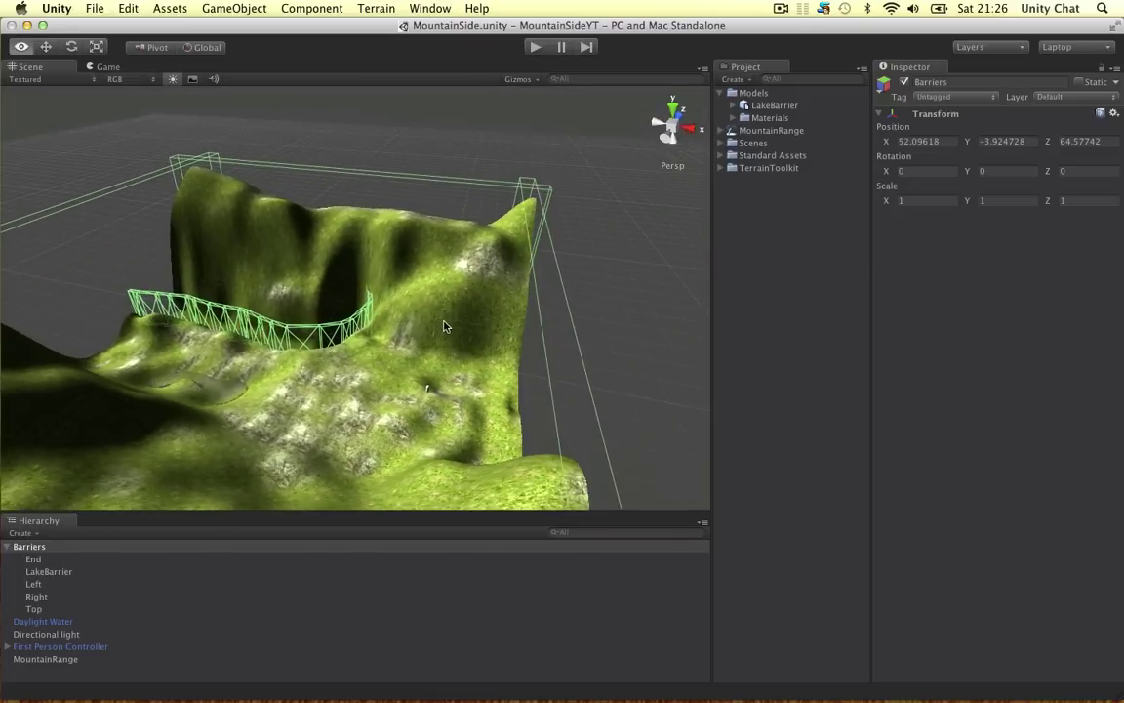
left_click_drag(507, 230, 395, 241, "alt")
middle_click_drag(394, 241, 514, 223)
scroll(521, 241, "up", 5)
left_click_drag(520, 240, 427, 292, "alt")
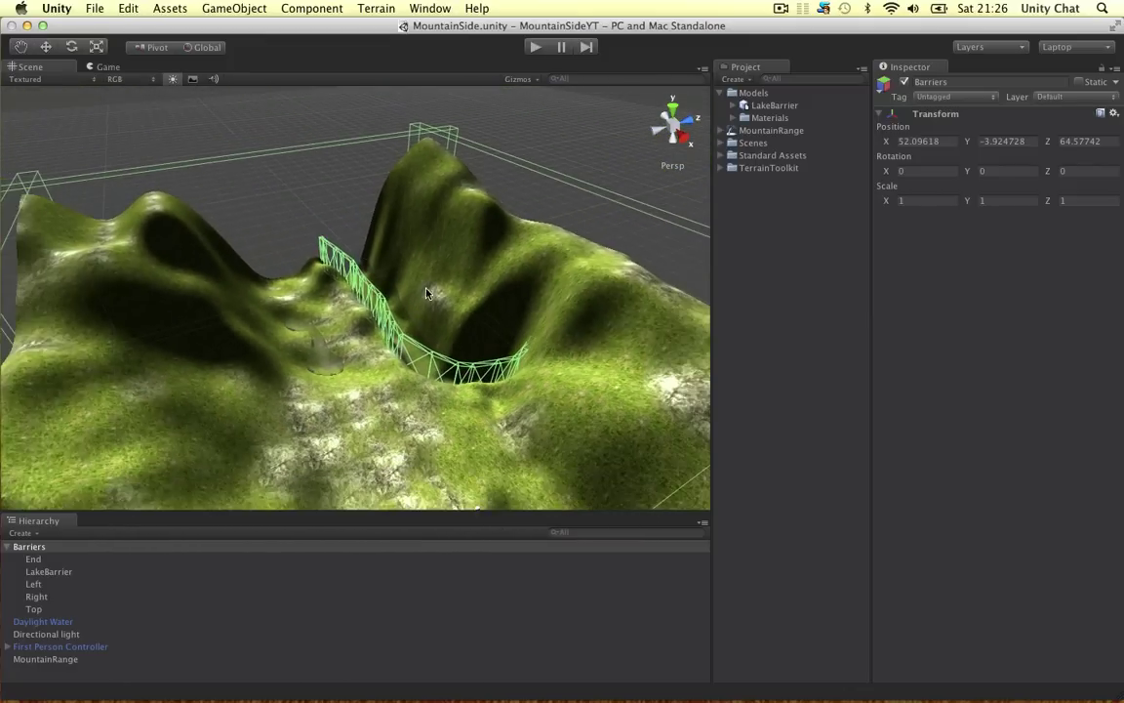